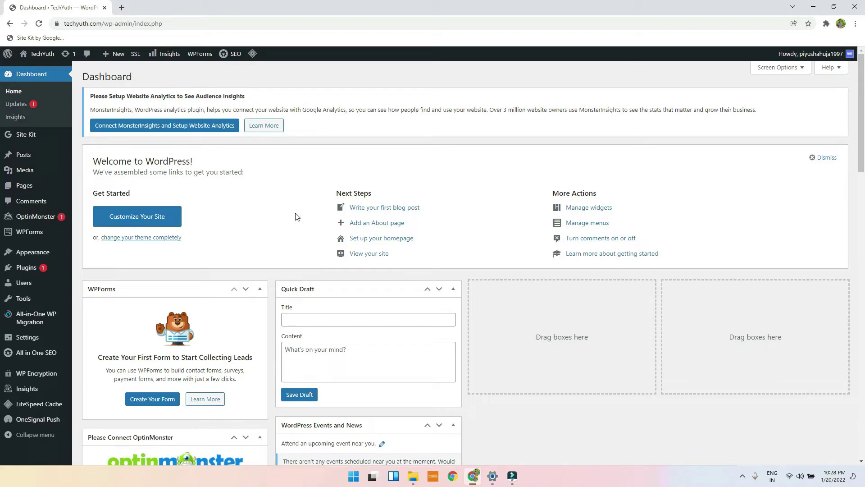
Search the plugin directory for 'pwa' and install PWA for WP & AMP
{"action": "mouse_move", "coordinate": [36, 271]}
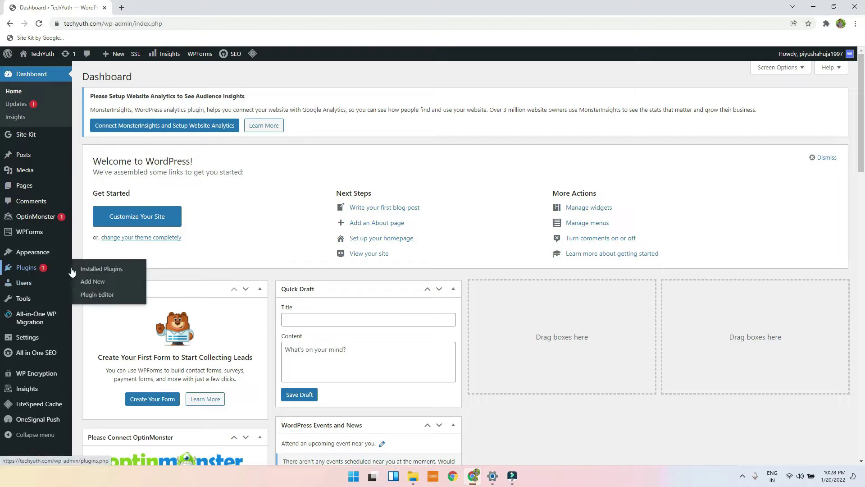
{"action": "left_click", "coordinate": [89, 282]}
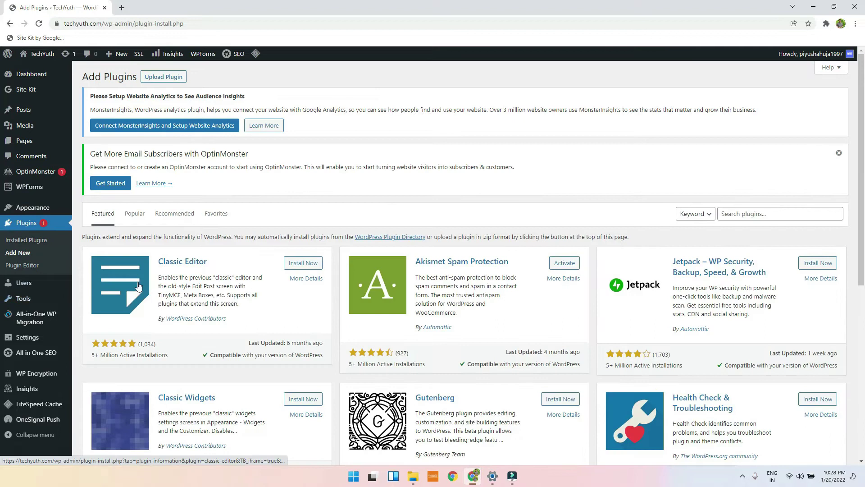
{"action": "left_click", "coordinate": [734, 212]}
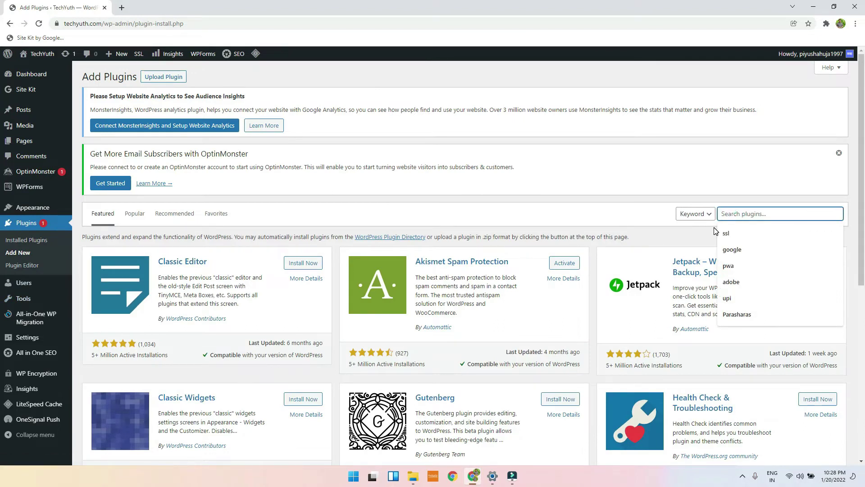
{"action": "type", "text": "pwa"}
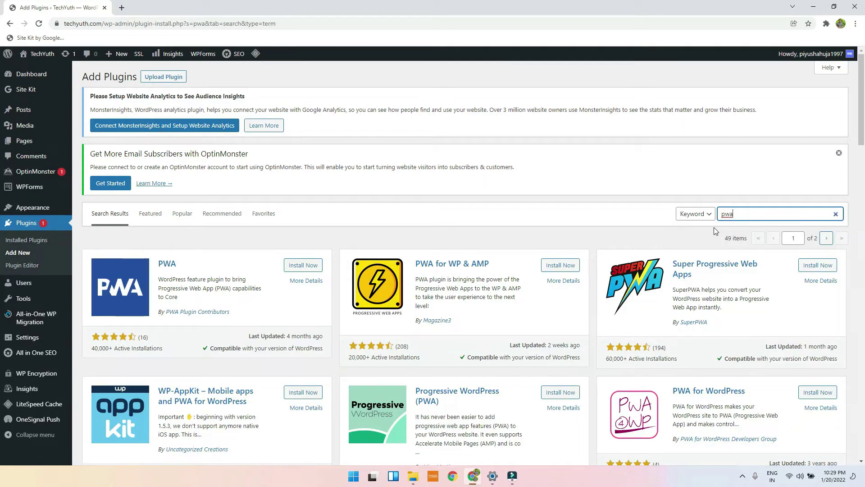
{"action": "scroll", "coordinate": [564, 229], "scroll_direction": "down", "scroll_amount": 2}
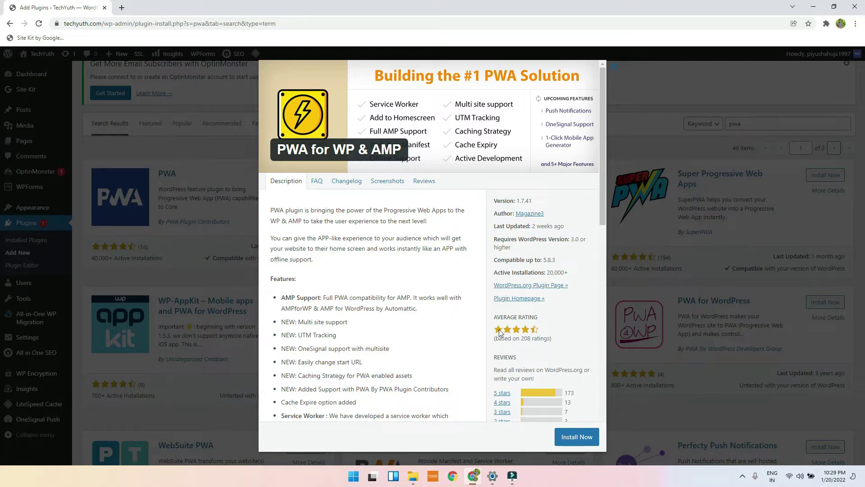
{"action": "left_click", "coordinate": [576, 439]}
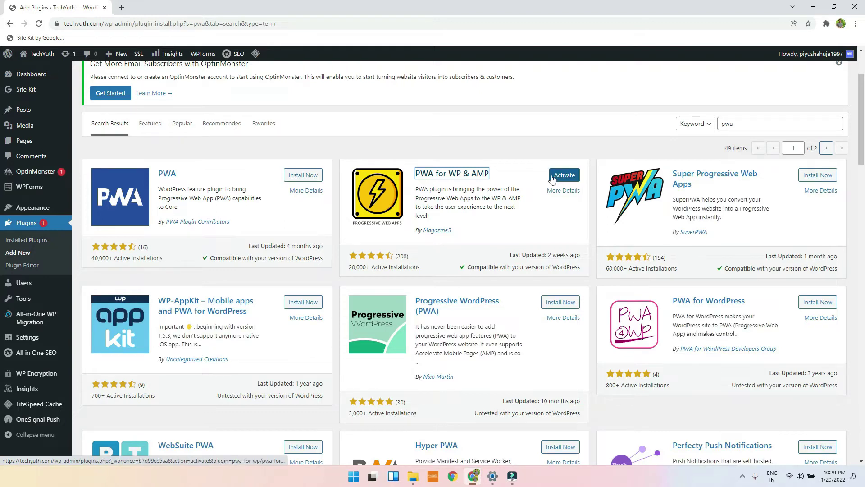
Activate the plugin, decline the subscribe popup, tick Enable and save the settings
{"action": "left_click", "coordinate": [553, 178]}
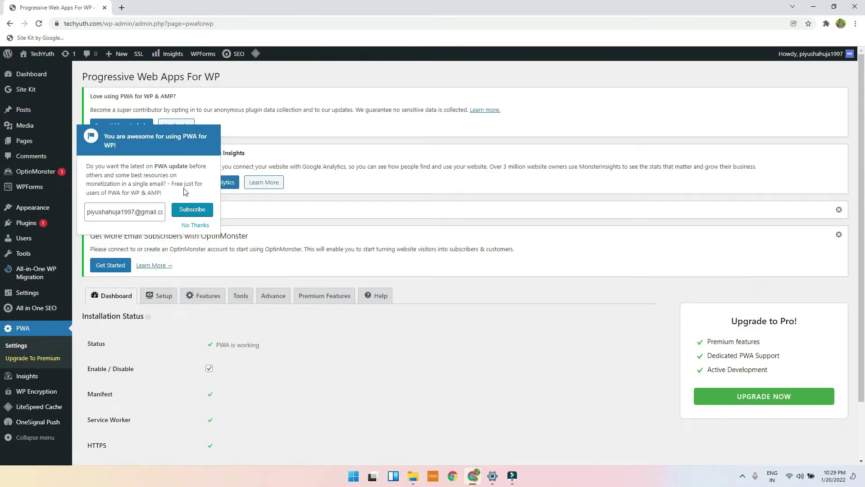
{"action": "left_click", "coordinate": [199, 224]}
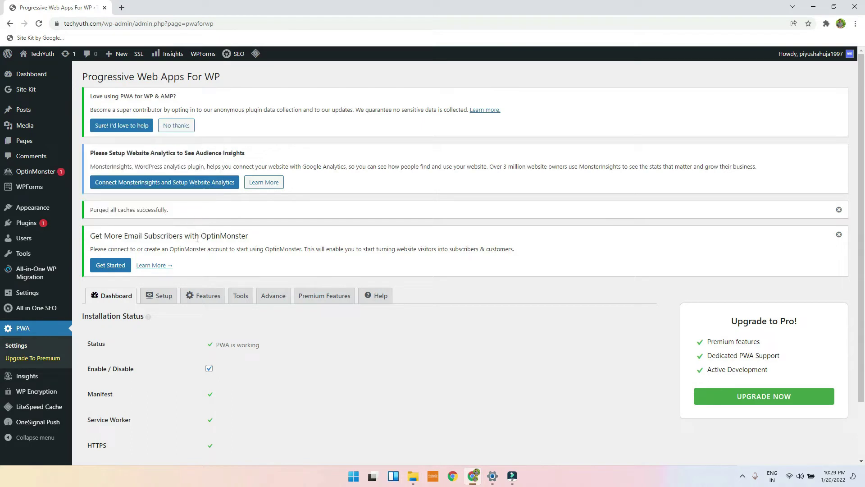
{"action": "scroll", "coordinate": [262, 230], "scroll_direction": "down", "scroll_amount": 2}
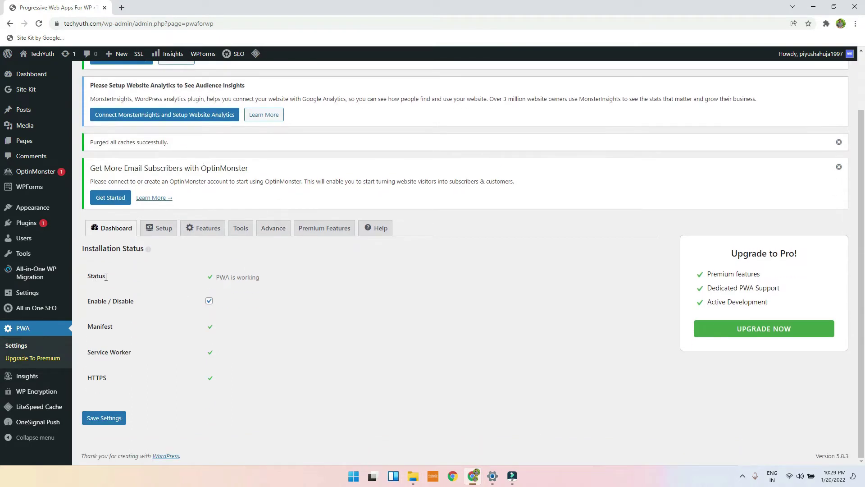
{"action": "left_click", "coordinate": [209, 301]}
{"action": "left_click", "coordinate": [111, 423]}
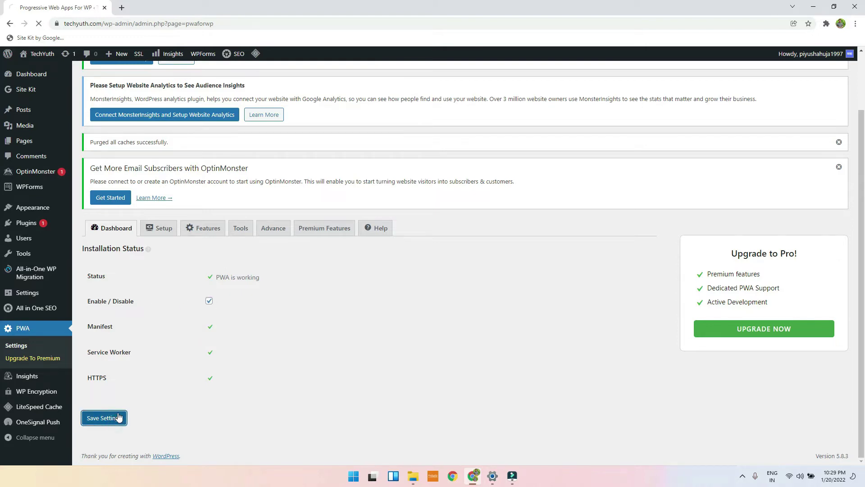
On the Setup tab, begin choosing a new App Icon image
{"action": "left_click", "coordinate": [160, 295]}
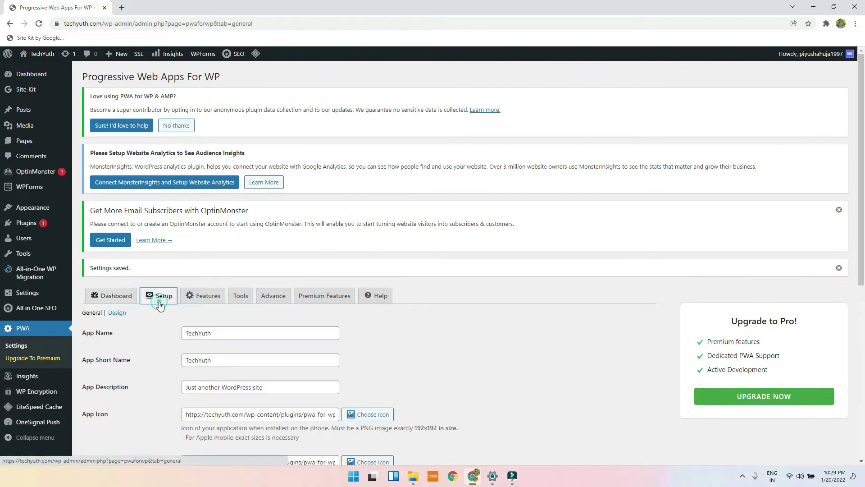
{"action": "scroll", "coordinate": [226, 306], "scroll_direction": "down", "scroll_amount": 5}
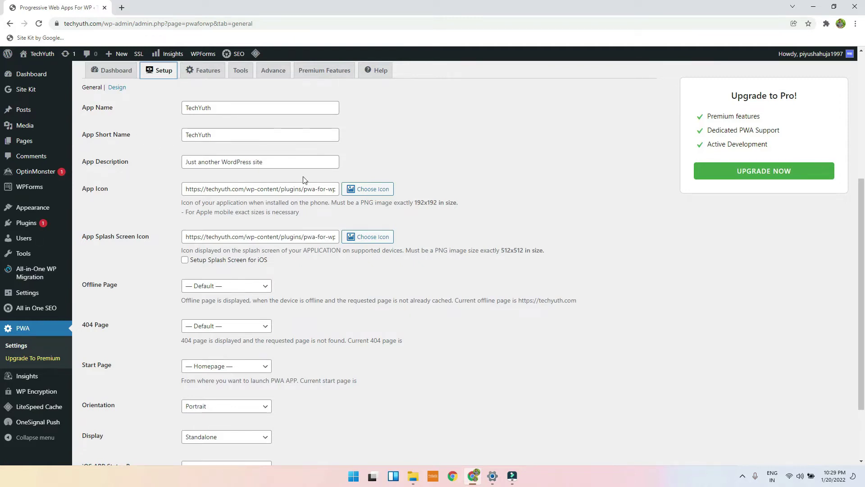
{"action": "left_click", "coordinate": [368, 189]}
Upload T.png and use it as both the App Icon and App Splash Screen Icon
{"action": "left_click", "coordinate": [420, 244]}
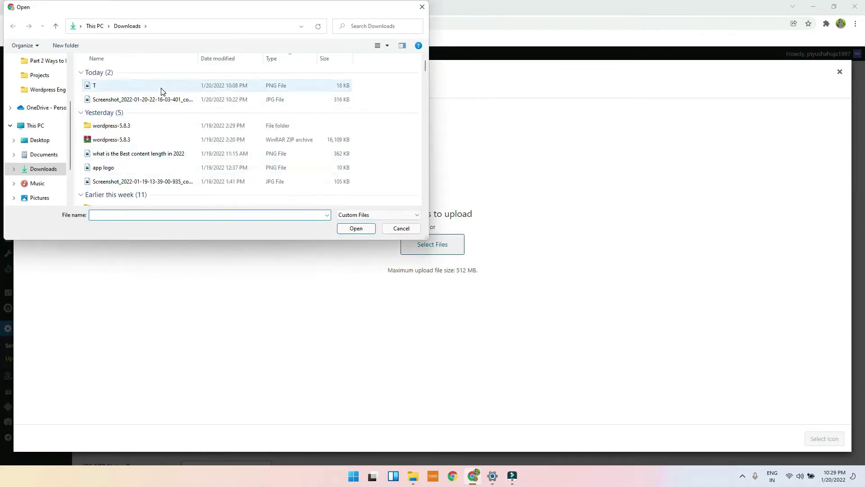
{"action": "left_click", "coordinate": [162, 91]}
{"action": "left_click", "coordinate": [356, 228]}
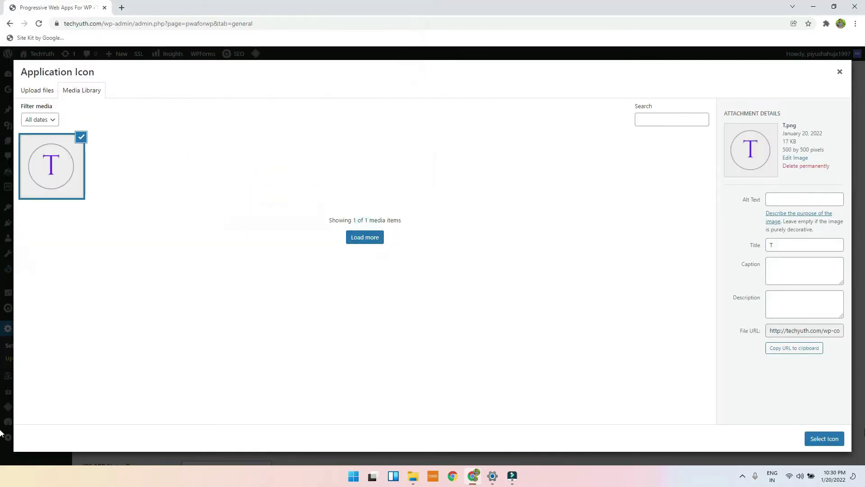
{"action": "left_click", "coordinate": [824, 439]}
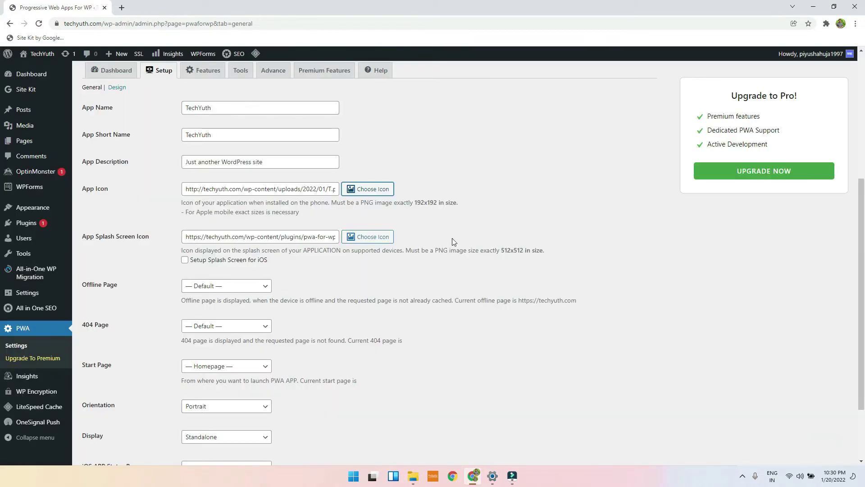
{"action": "left_click", "coordinate": [376, 238]}
{"action": "left_click", "coordinate": [61, 149]}
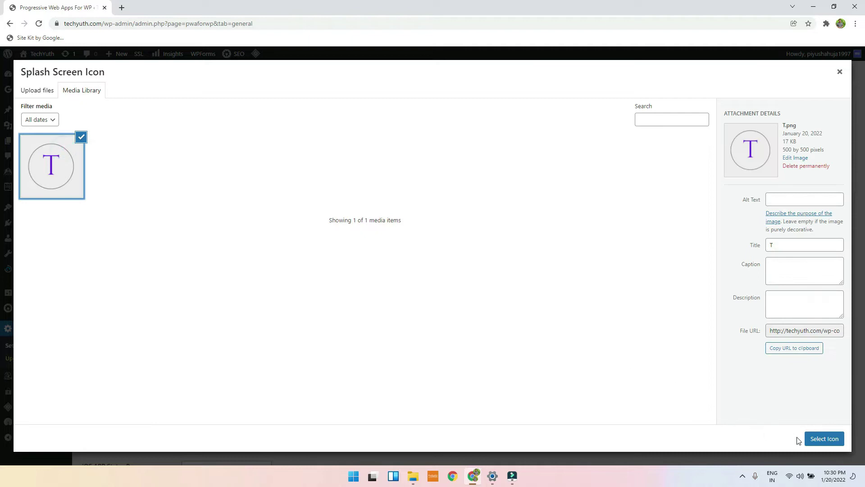
{"action": "left_click", "coordinate": [834, 438]}
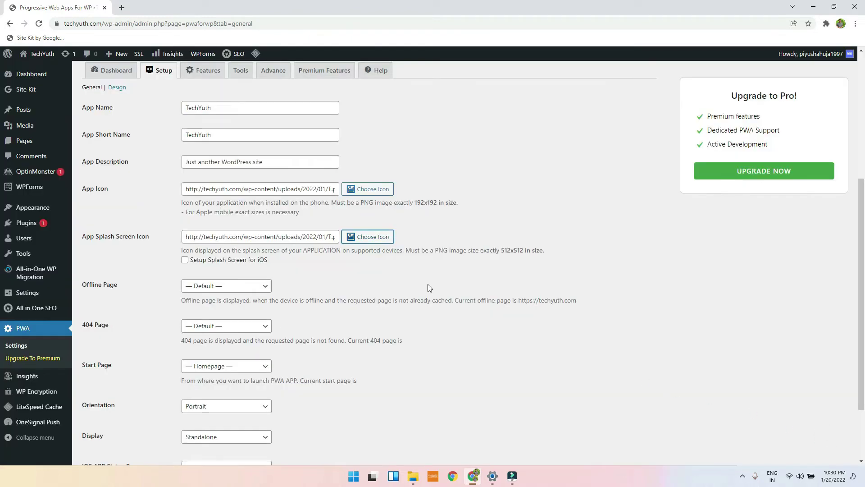
Check the Offline Page choices, leaving it on Default
{"action": "scroll", "coordinate": [290, 251], "scroll_direction": "down", "scroll_amount": 2}
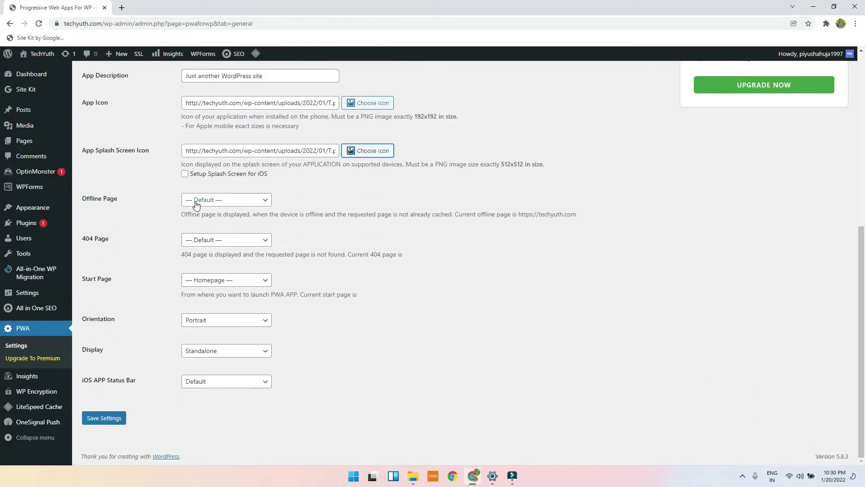
{"action": "left_click", "coordinate": [255, 198]}
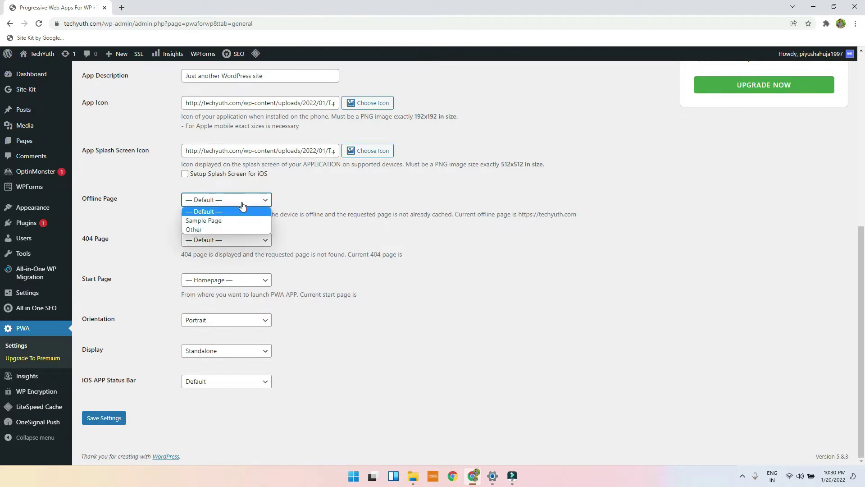
{"action": "left_click", "coordinate": [251, 200]}
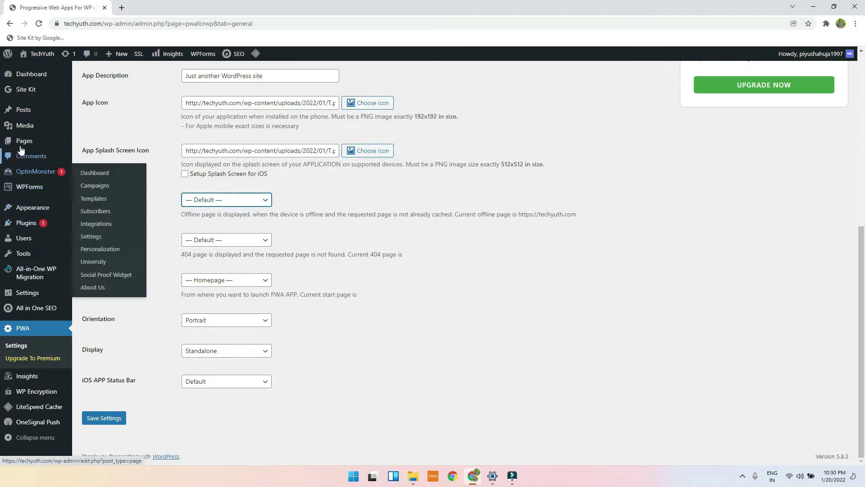
Add a new page titled 'You Are Offline' and place the cursor in its body
{"action": "mouse_move", "coordinate": [21, 148]}
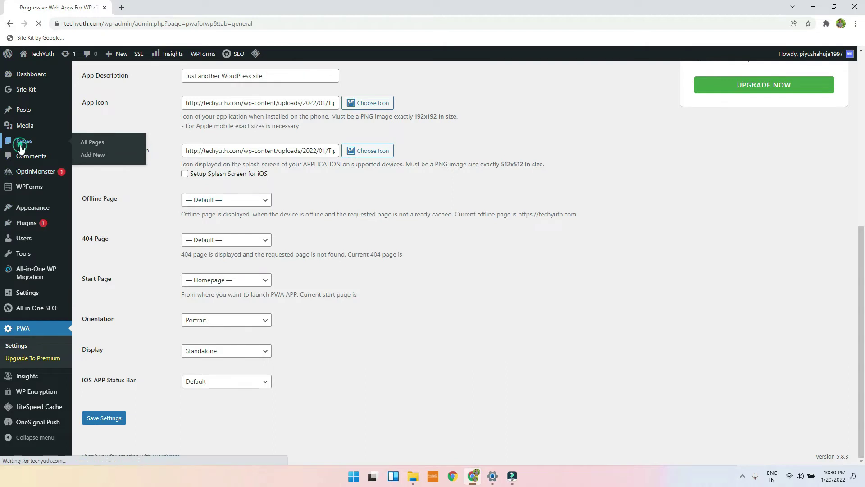
{"action": "left_click", "coordinate": [21, 142]}
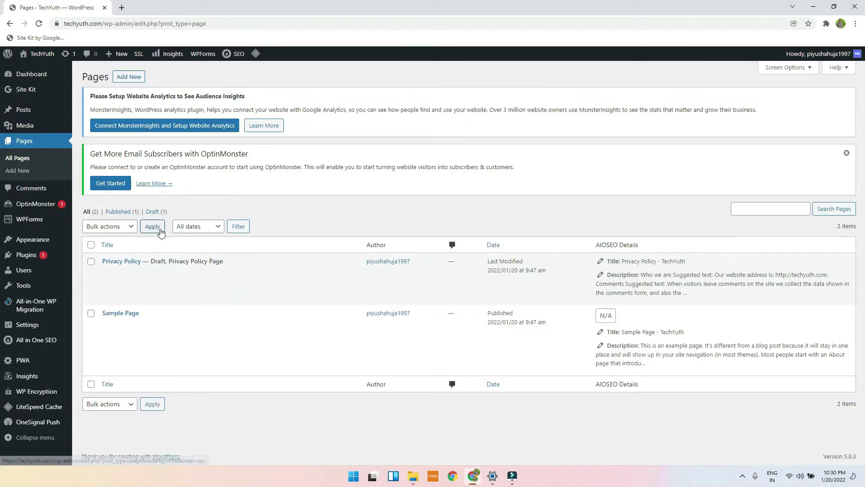
{"action": "left_click", "coordinate": [18, 170]}
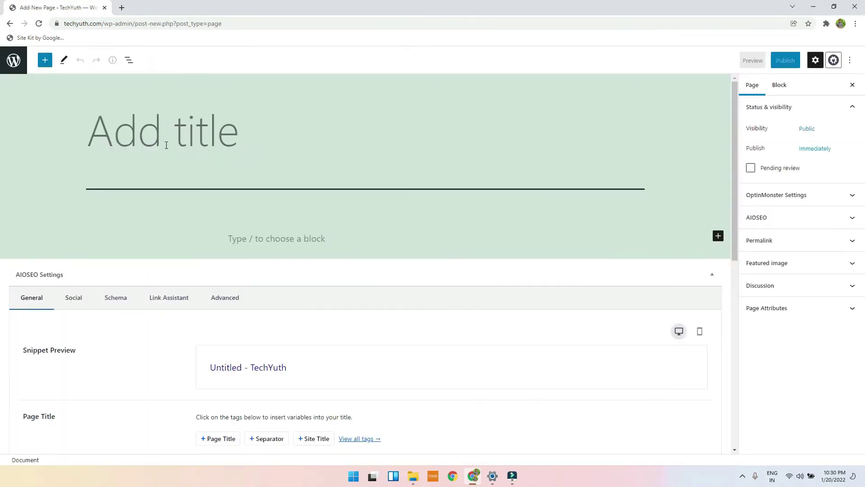
{"action": "type", "text": "Of"}
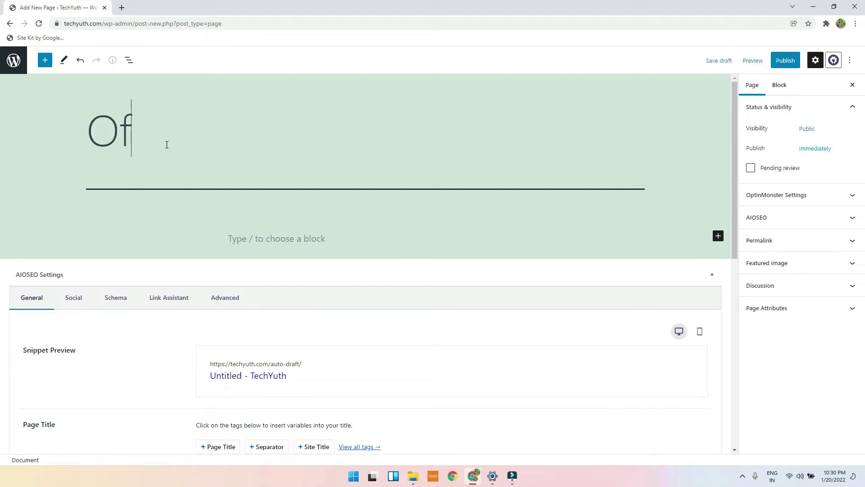
{"action": "key", "text": "BackSpace"}
{"action": "key", "text": "BackSpace"}
{"action": "type", "text": "You Ar"}
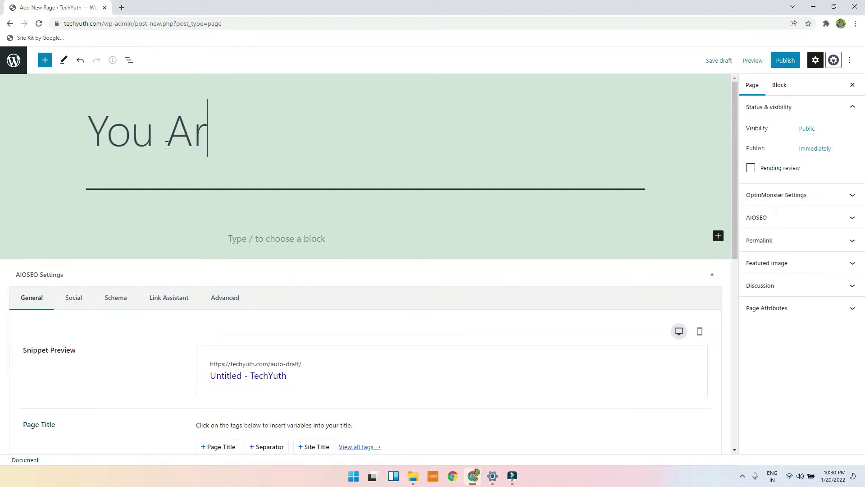
{"action": "type", "text": "e Offline"}
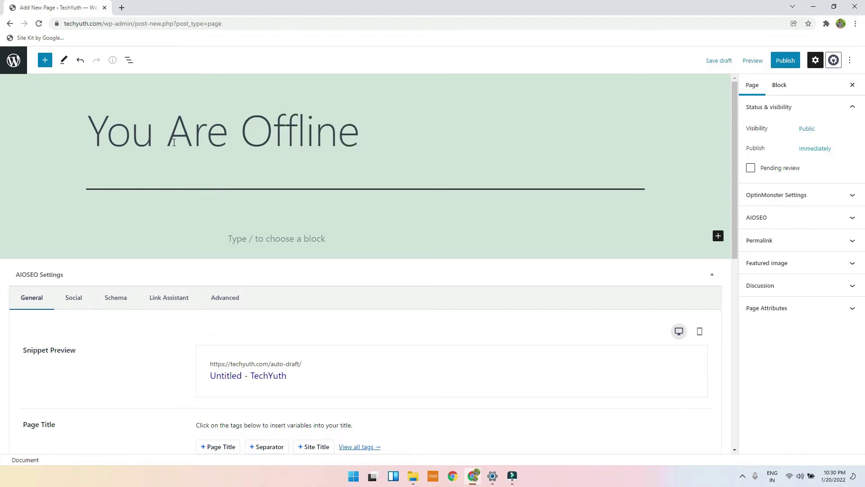
{"action": "scroll", "coordinate": [547, 166], "scroll_direction": "down", "scroll_amount": 2}
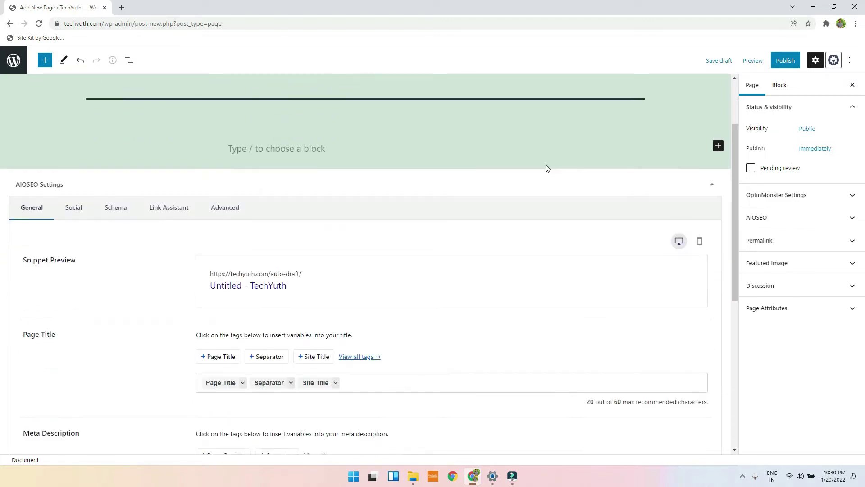
{"action": "left_click", "coordinate": [479, 141]}
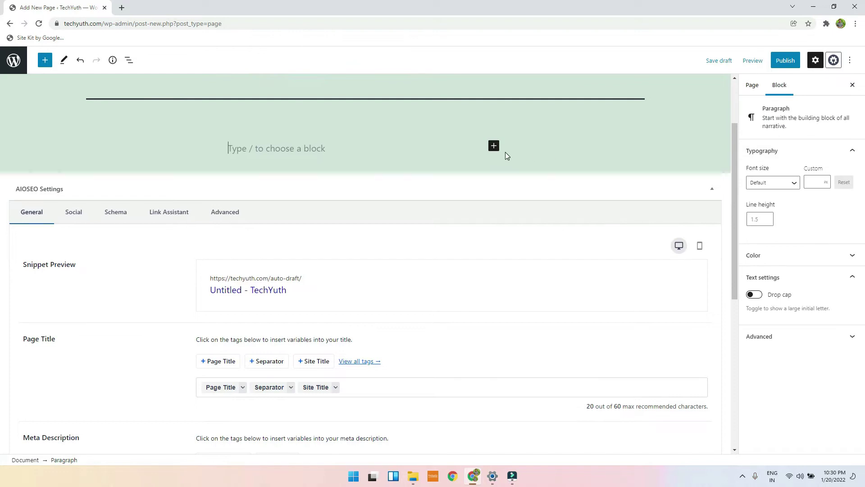
Copy the image address of the first 'offline image svg' Wi-Fi icon from Google Images
{"action": "left_click", "coordinate": [119, 9]}
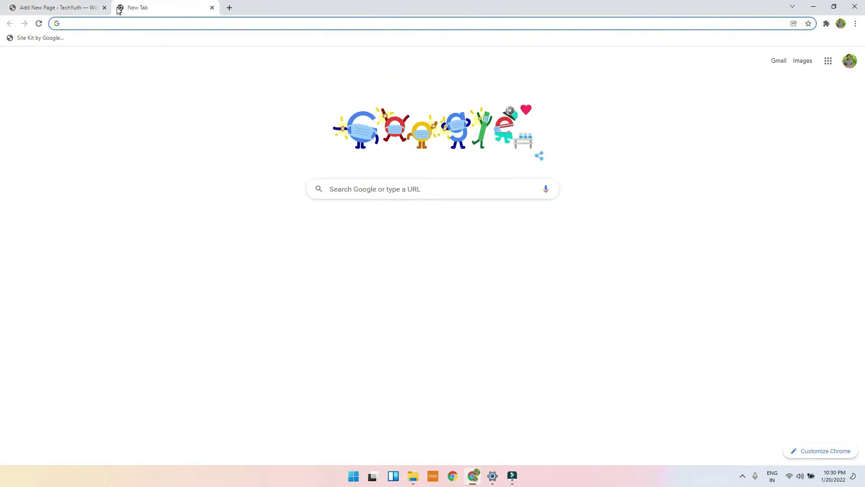
{"action": "type", "text": "offline image svg"}
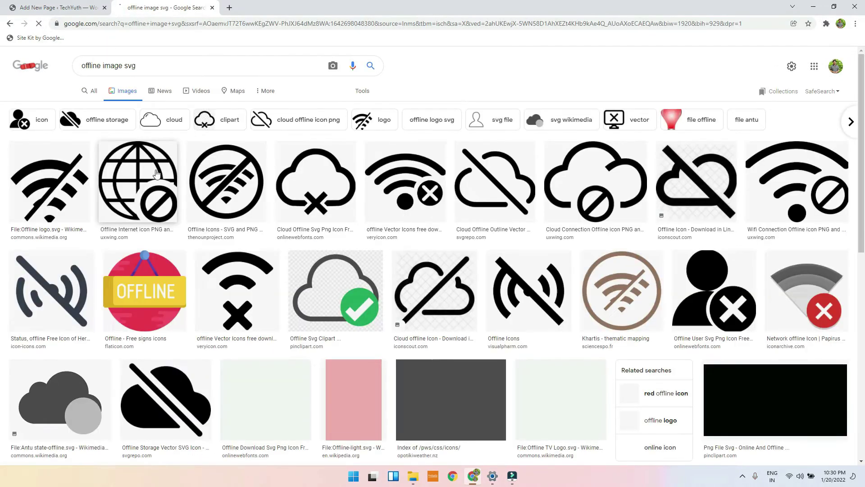
{"action": "left_click", "coordinate": [72, 208]}
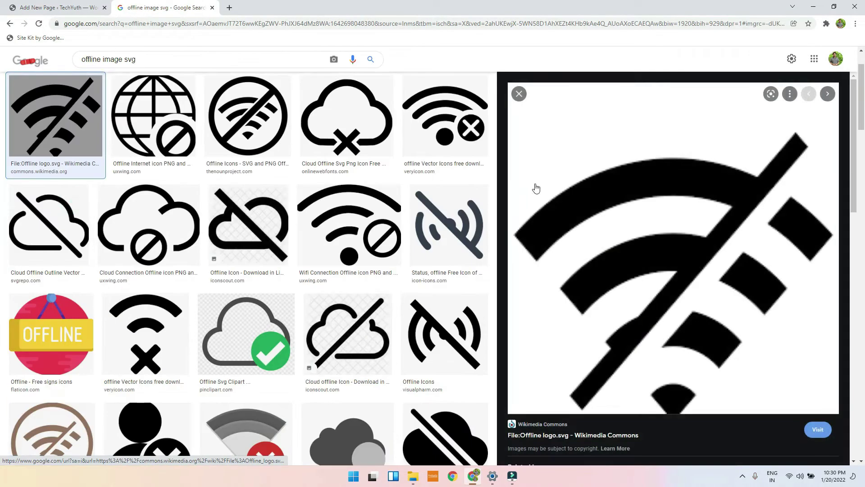
{"action": "right_click", "coordinate": [641, 232]}
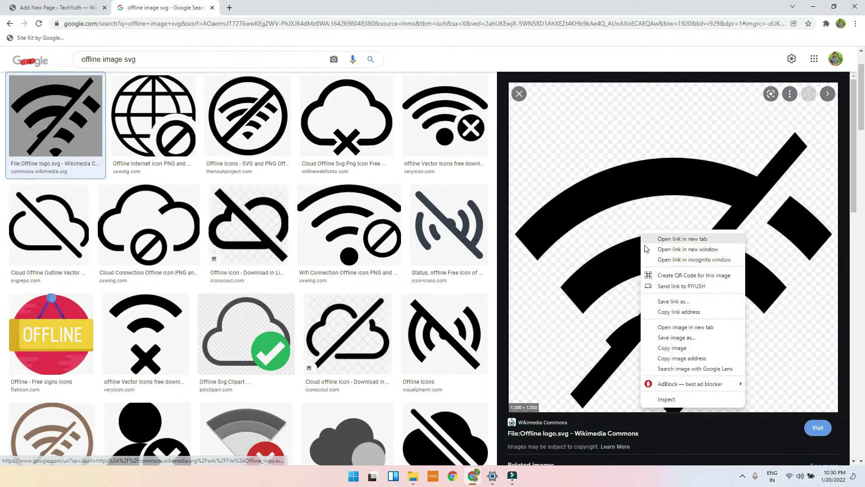
{"action": "left_click", "coordinate": [684, 358]}
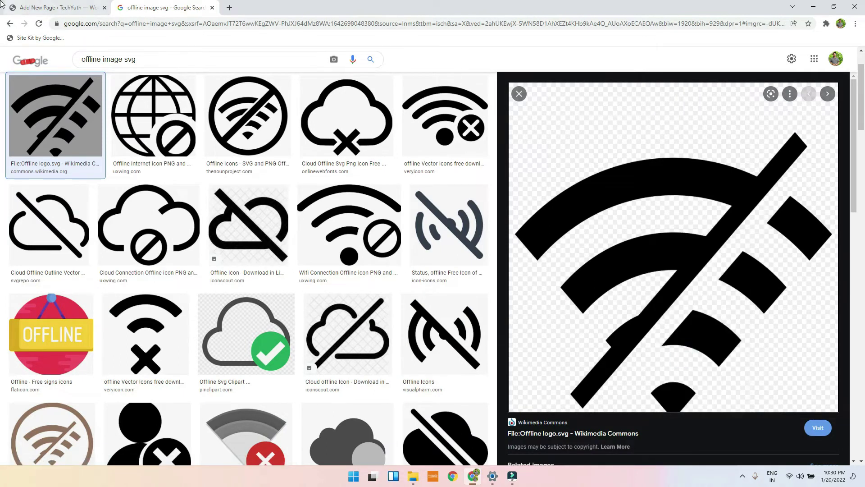
{"action": "left_click", "coordinate": [50, 7]}
Insert an Image block loaded from the copied offline icon URL
{"action": "left_click", "coordinate": [494, 151]}
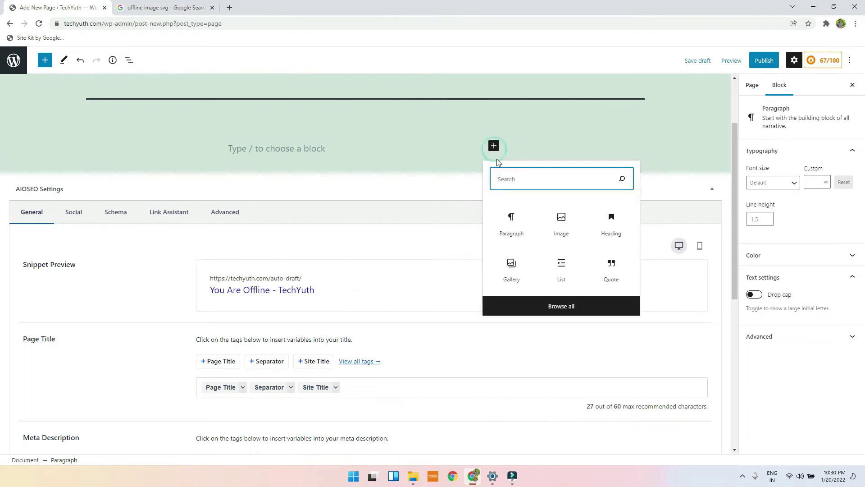
{"action": "left_click", "coordinate": [566, 221]}
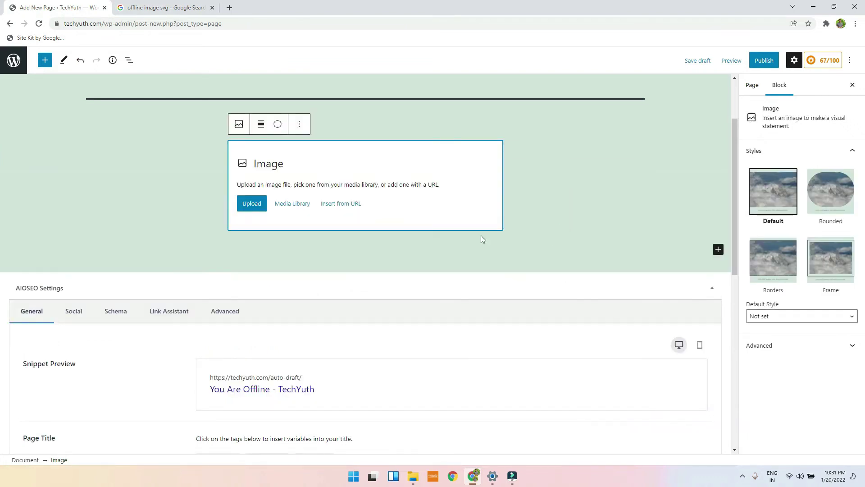
{"action": "left_click", "coordinate": [340, 205]}
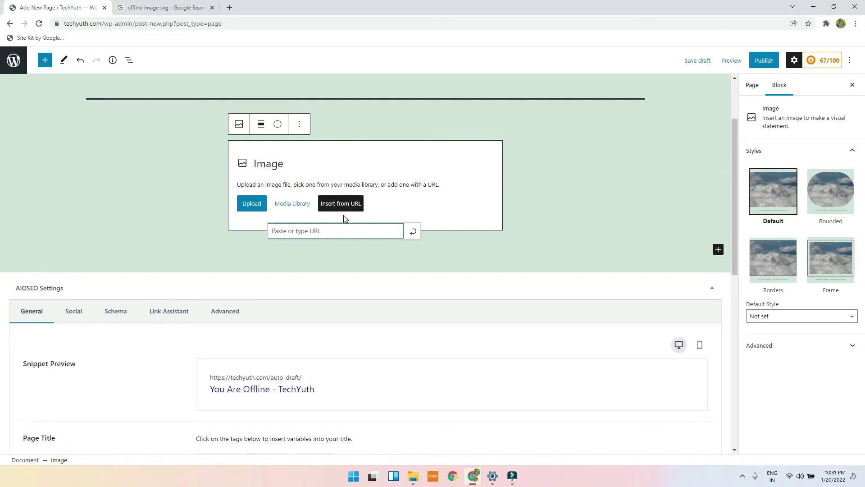
{"action": "key", "text": "ctrl+v"}
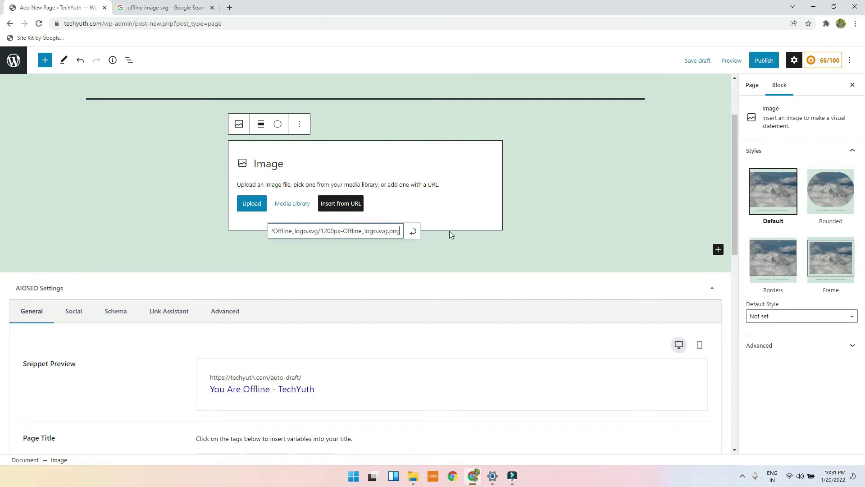
{"action": "key", "text": "Return"}
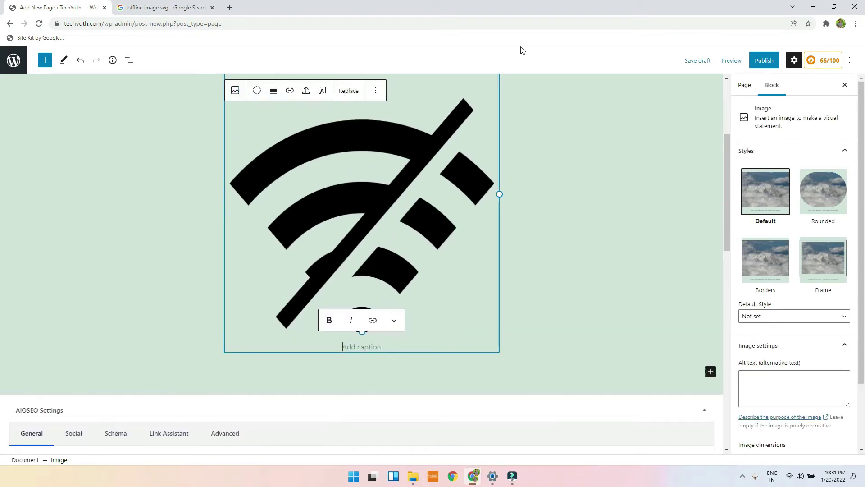
Publish the You Are Offline page and return to the PWA for WP settings
{"action": "scroll", "coordinate": [676, 297], "scroll_direction": "up", "scroll_amount": 4}
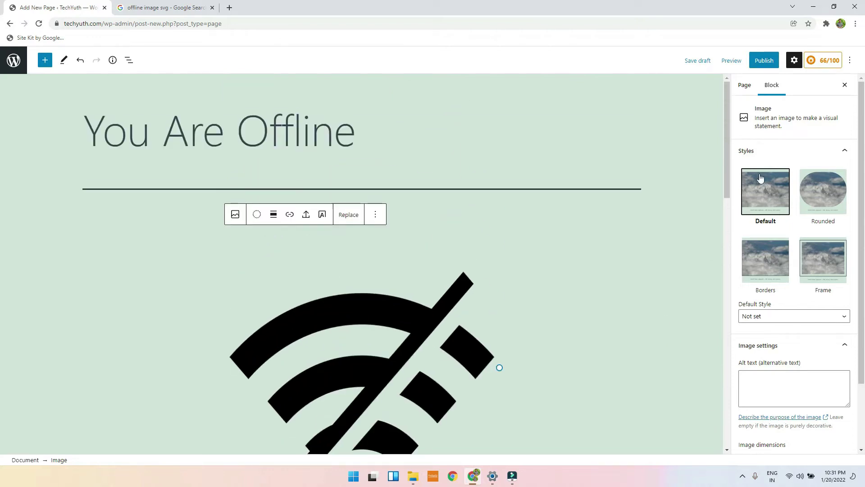
{"action": "left_click", "coordinate": [764, 60]}
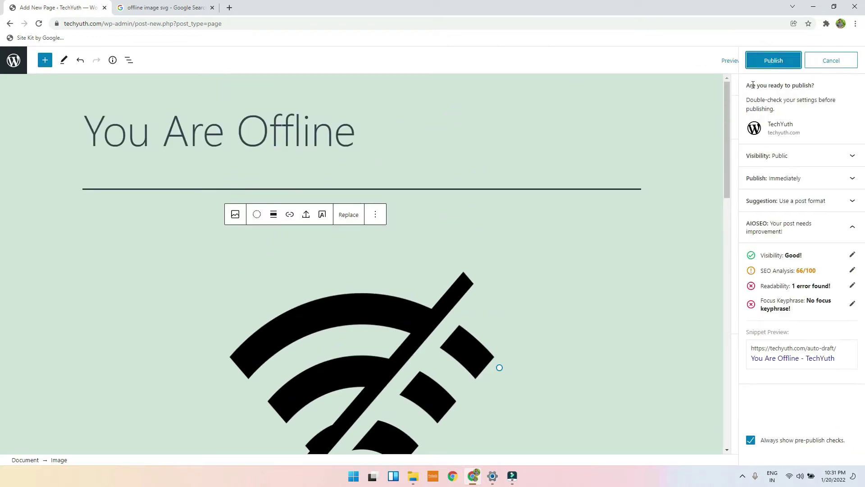
{"action": "left_click", "coordinate": [763, 71]}
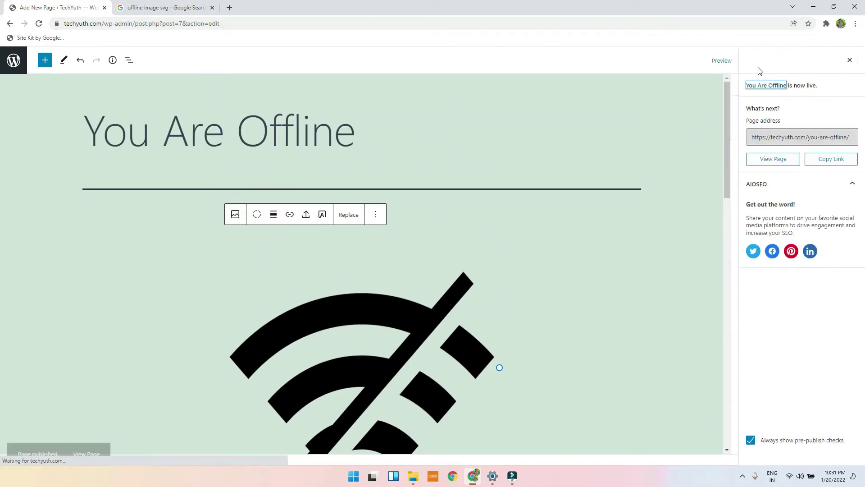
{"action": "left_click", "coordinate": [850, 59]}
{"action": "left_click", "coordinate": [13, 60]}
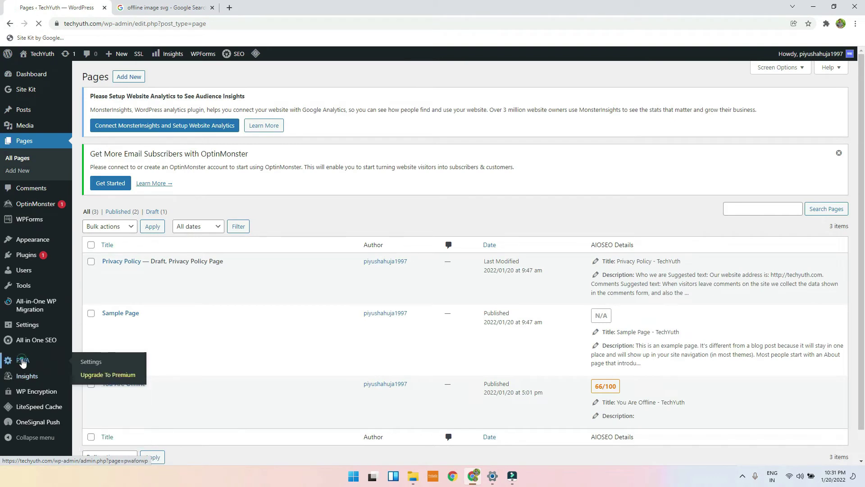
{"action": "left_click", "coordinate": [22, 361]}
On the Setup tab, choose 'You Are Offline' in the Offline Page dropdown
{"action": "left_click", "coordinate": [163, 272]}
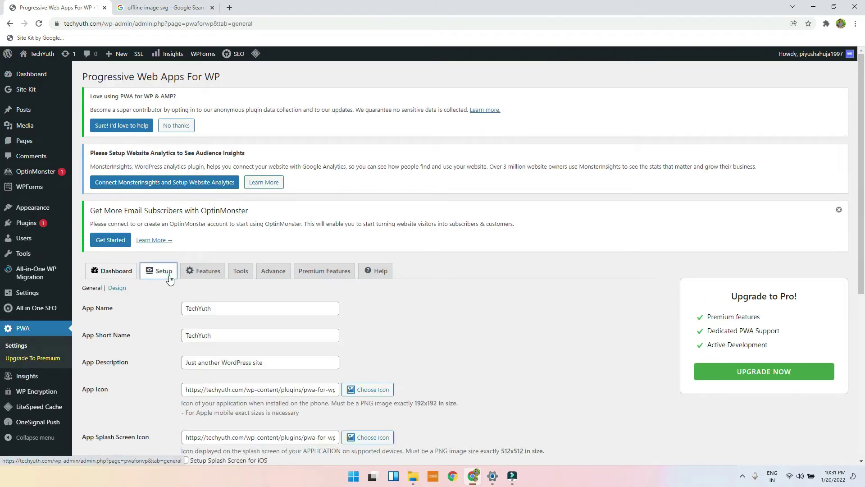
{"action": "scroll", "coordinate": [376, 213], "scroll_direction": "down", "scroll_amount": 4}
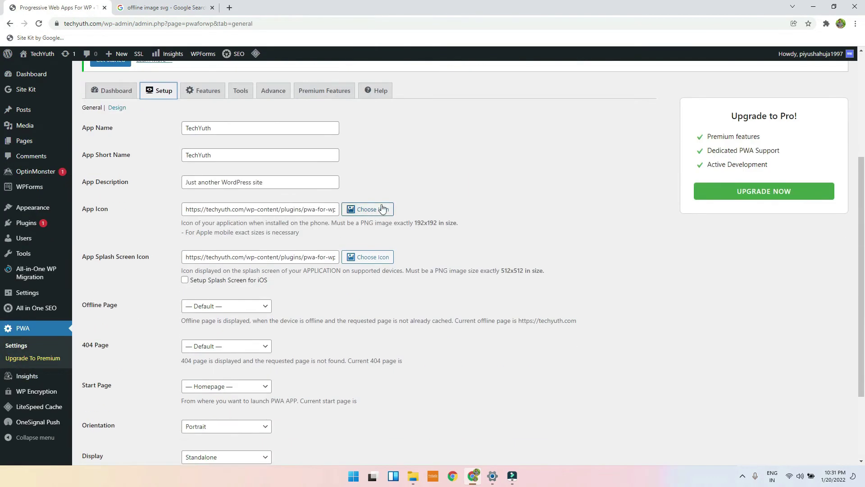
{"action": "scroll", "coordinate": [365, 217], "scroll_direction": "down", "scroll_amount": 2}
{"action": "left_click", "coordinate": [235, 218]}
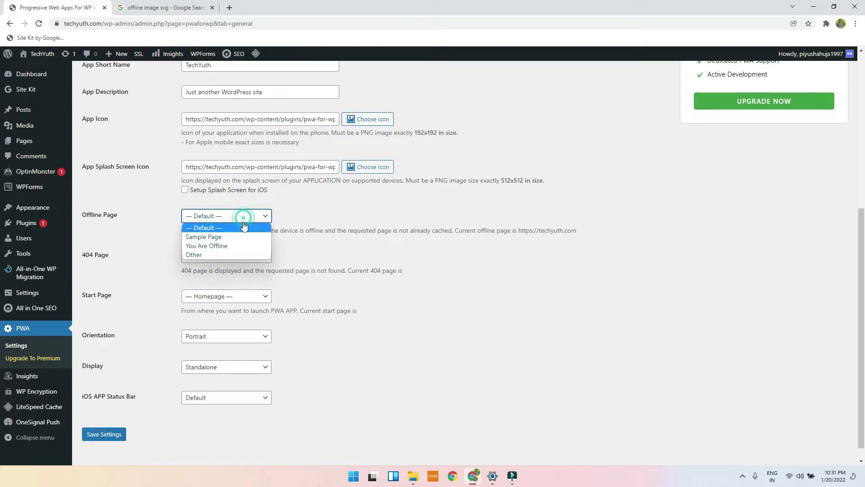
{"action": "left_click", "coordinate": [232, 245]}
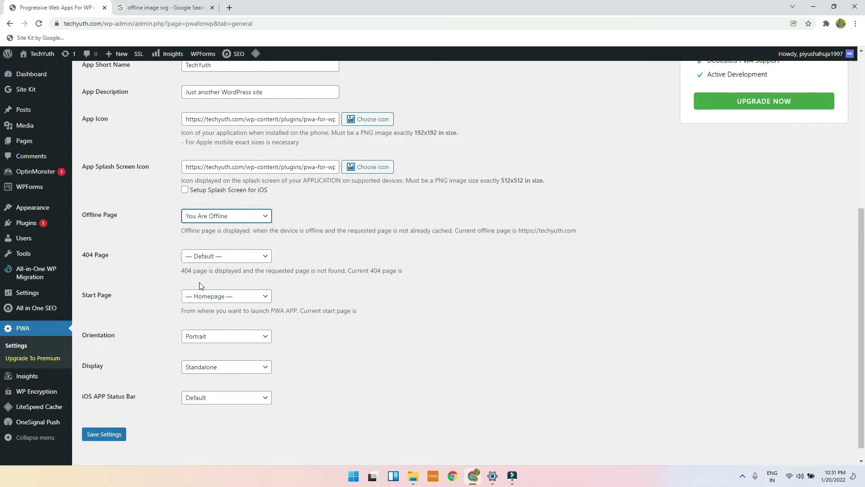
{"action": "scroll", "coordinate": [205, 298], "scroll_direction": "down", "scroll_amount": 1}
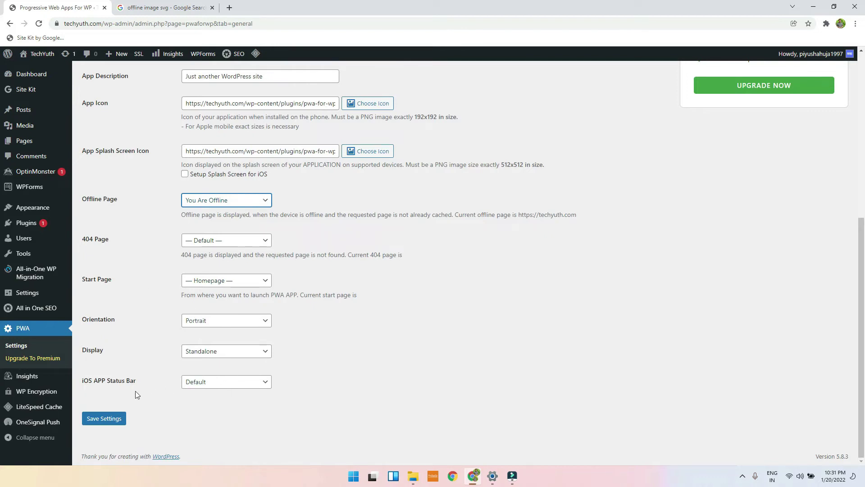
{"action": "scroll", "coordinate": [149, 401], "scroll_direction": "up", "scroll_amount": 8}
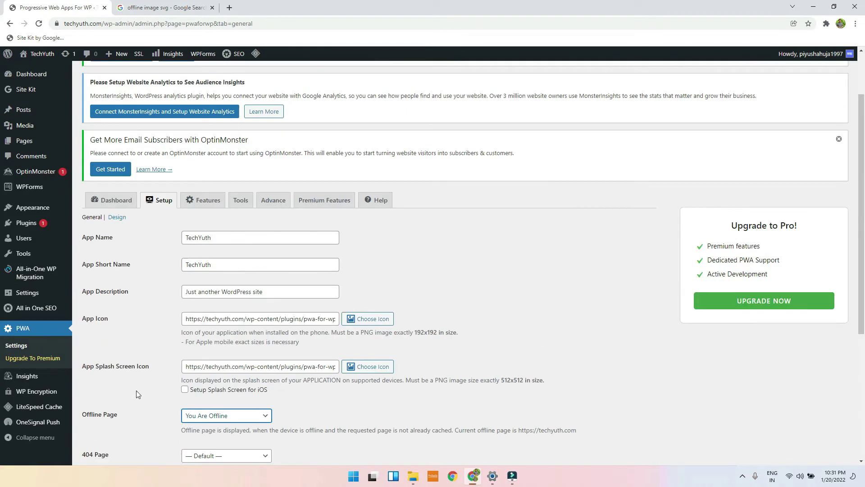
{"action": "scroll", "coordinate": [131, 384], "scroll_direction": "down", "scroll_amount": 8}
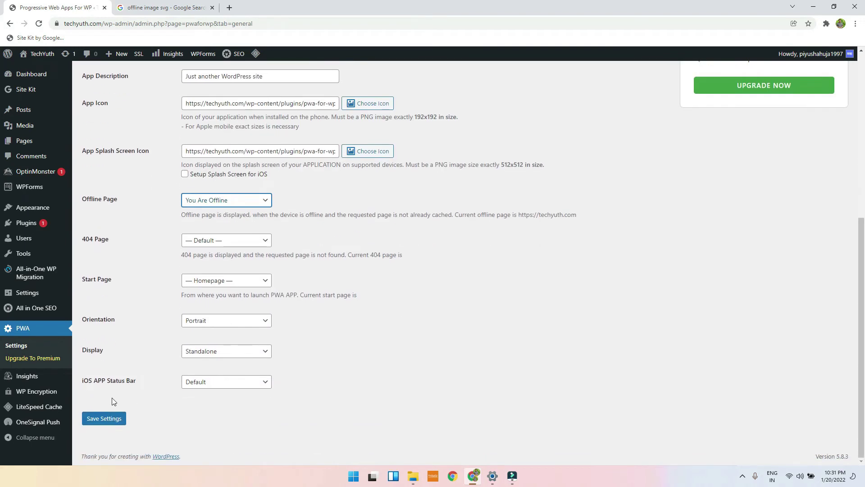
Save the offline page setting, then switch on Pre Caching and Loader under Features
{"action": "left_click", "coordinate": [110, 417]}
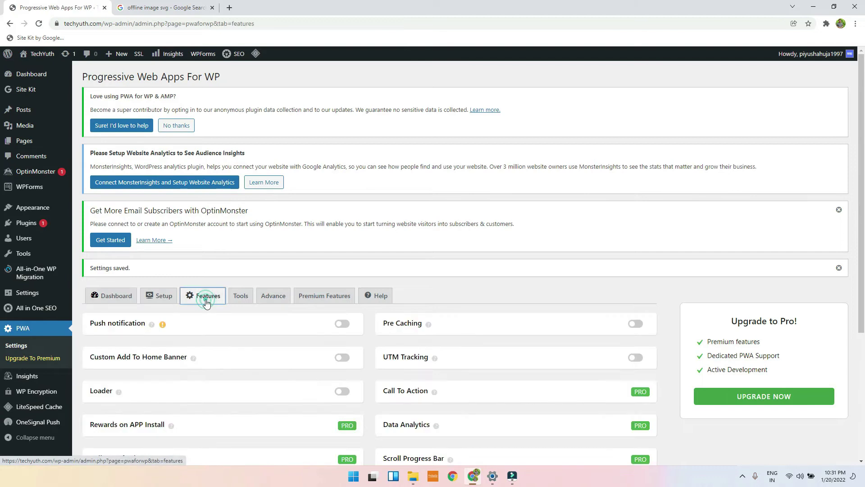
{"action": "scroll", "coordinate": [207, 303], "scroll_direction": "down", "scroll_amount": 3}
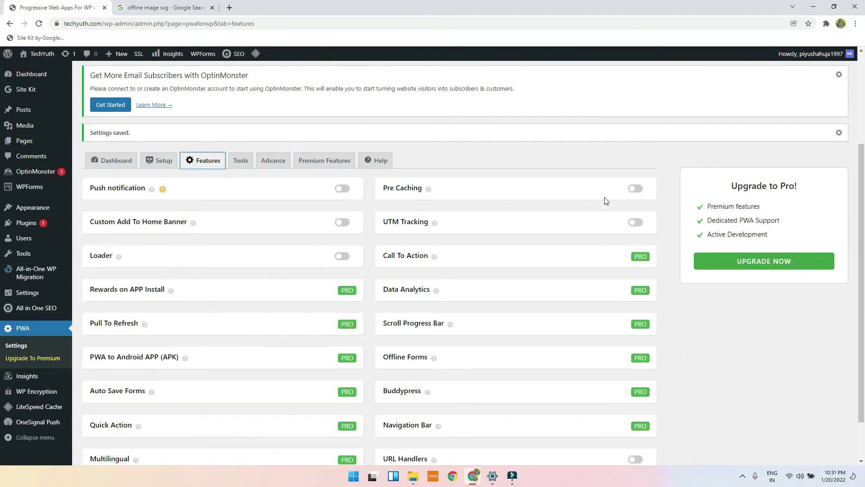
{"action": "left_click", "coordinate": [639, 186]}
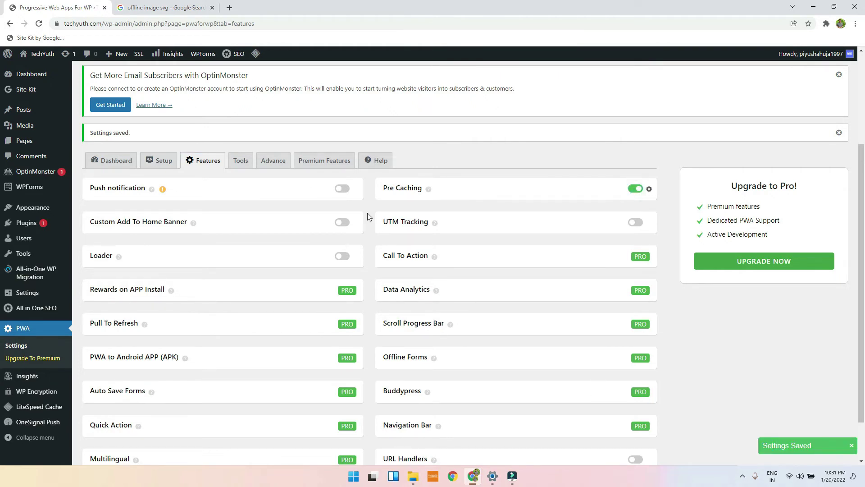
{"action": "left_click", "coordinate": [346, 258]}
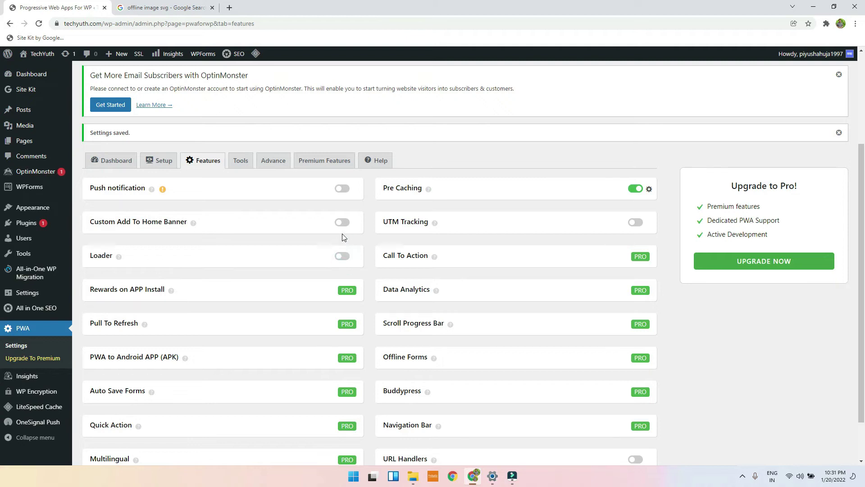
{"action": "left_click", "coordinate": [341, 256]}
Enable Custom Add To Home Banner with Enable On Desktop and Show banner without scroll
{"action": "left_click", "coordinate": [341, 223]}
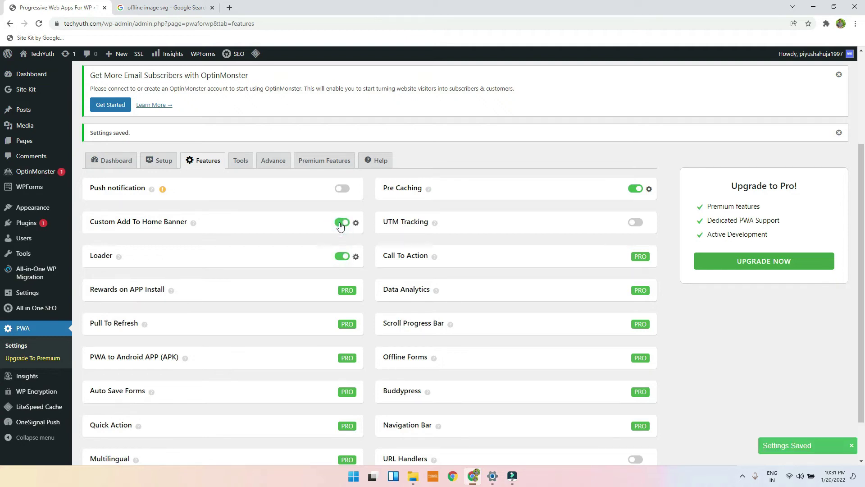
{"action": "left_click", "coordinate": [341, 223]}
{"action": "left_click", "coordinate": [341, 223]}
{"action": "left_click", "coordinate": [356, 223]}
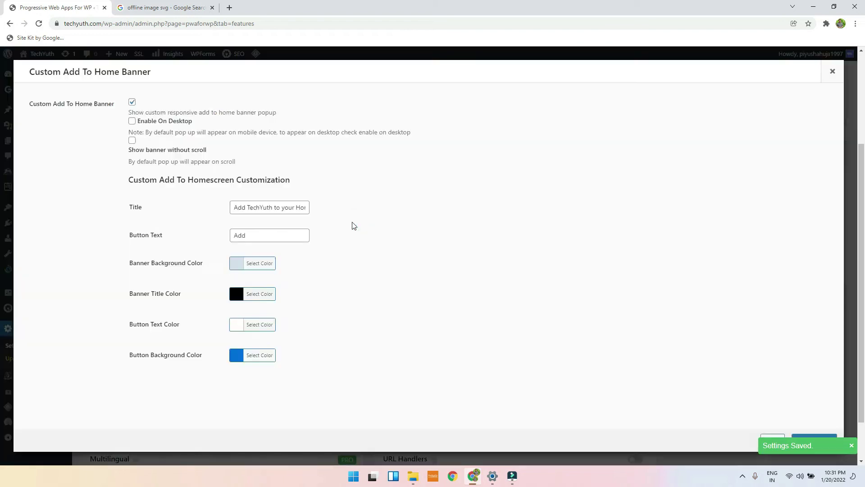
{"action": "left_click", "coordinate": [132, 121]}
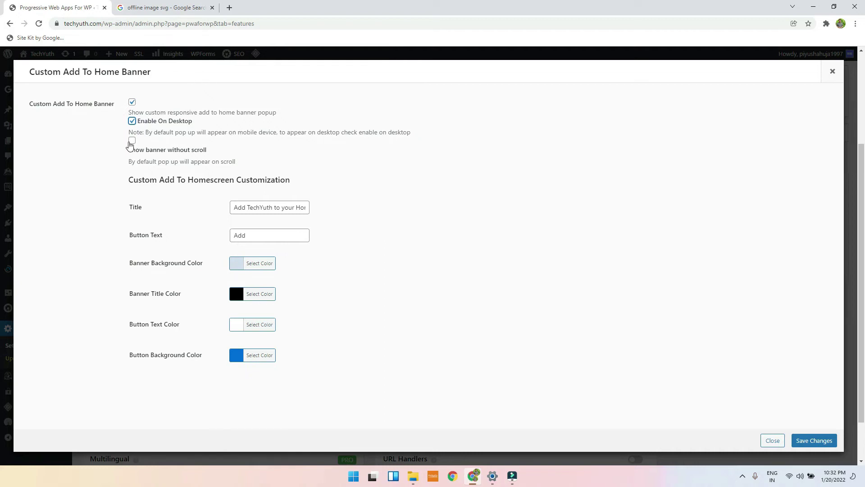
{"action": "left_click", "coordinate": [132, 141]}
{"action": "key", "text": "Return"}
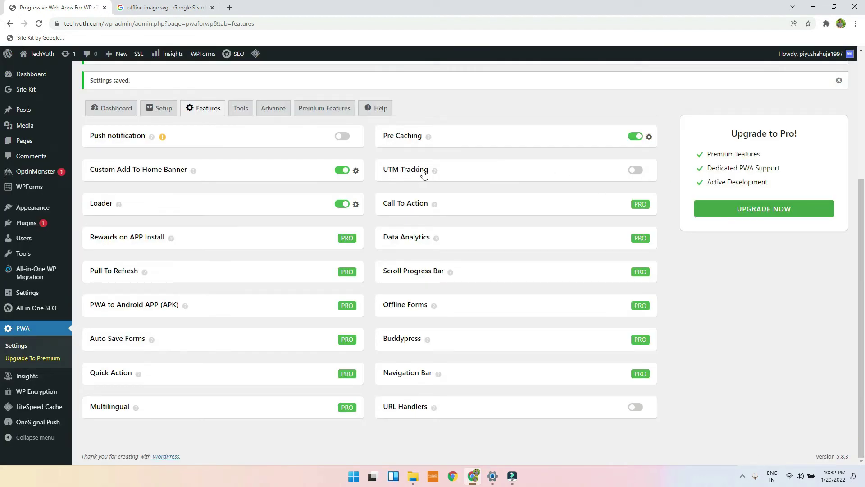
Set Push notification to PushNotifications.io, then switch the Push notification feature off
{"action": "left_click", "coordinate": [345, 138]}
{"action": "left_click", "coordinate": [356, 137]}
{"action": "left_click", "coordinate": [198, 113]}
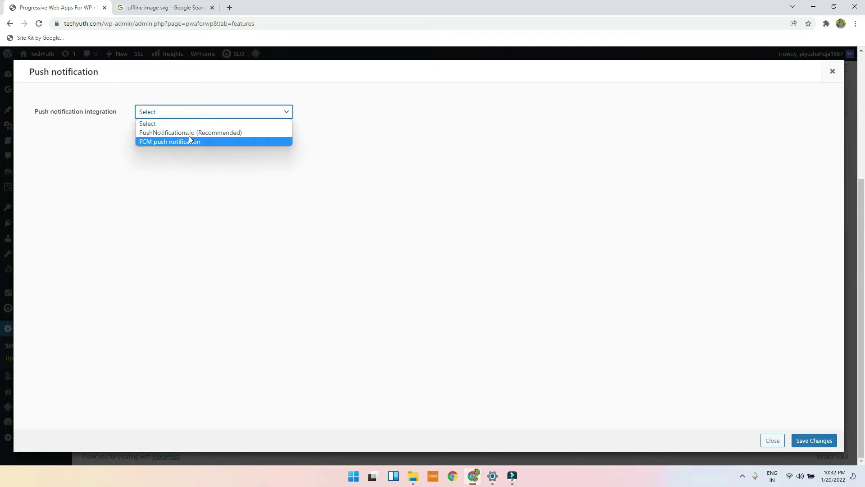
{"action": "left_click", "coordinate": [190, 132]}
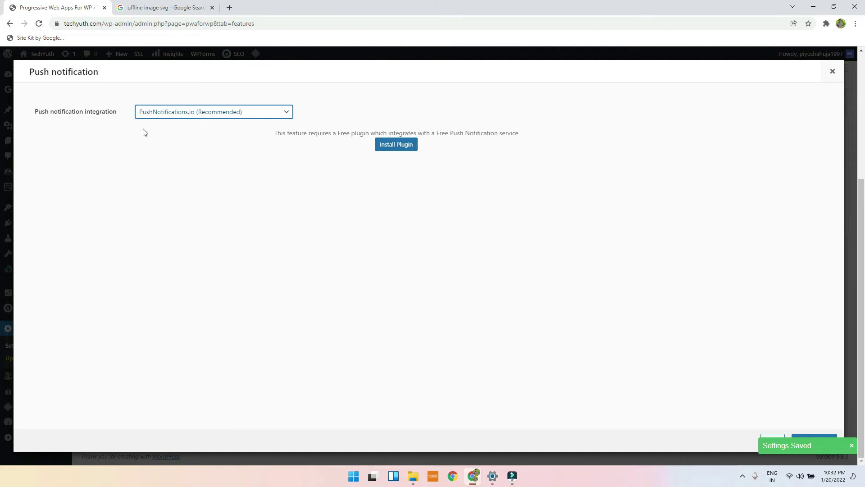
{"action": "left_click", "coordinate": [833, 72]}
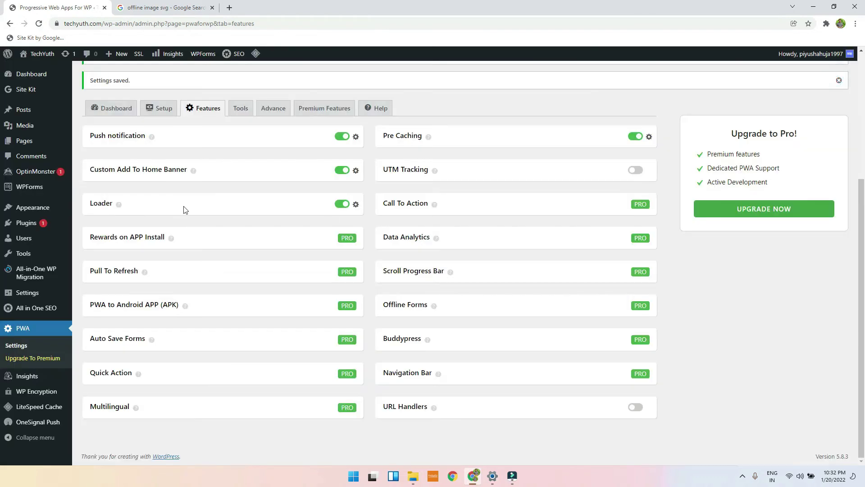
{"action": "left_click", "coordinate": [342, 136]}
{"action": "mouse_move", "coordinate": [434, 408]}
On the Advance tab, enable PWA alternative method
{"action": "left_click", "coordinate": [241, 108]}
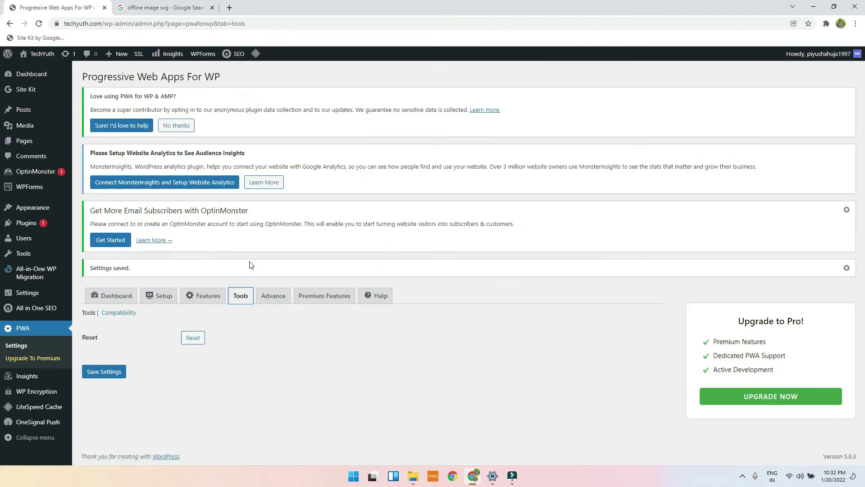
{"action": "left_click", "coordinate": [273, 295]}
{"action": "scroll", "coordinate": [314, 247], "scroll_direction": "down", "scroll_amount": 5}
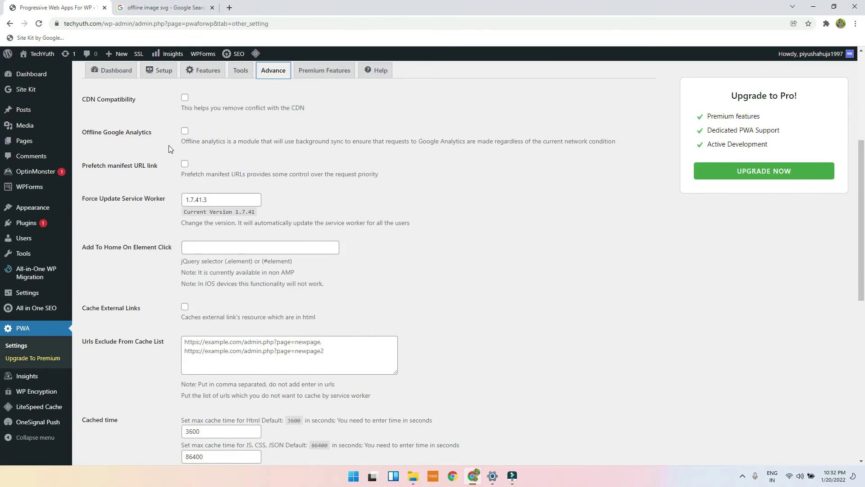
{"action": "scroll", "coordinate": [271, 200], "scroll_direction": "down", "scroll_amount": 5}
{"action": "scroll", "coordinate": [288, 201], "scroll_direction": "down", "scroll_amount": 4}
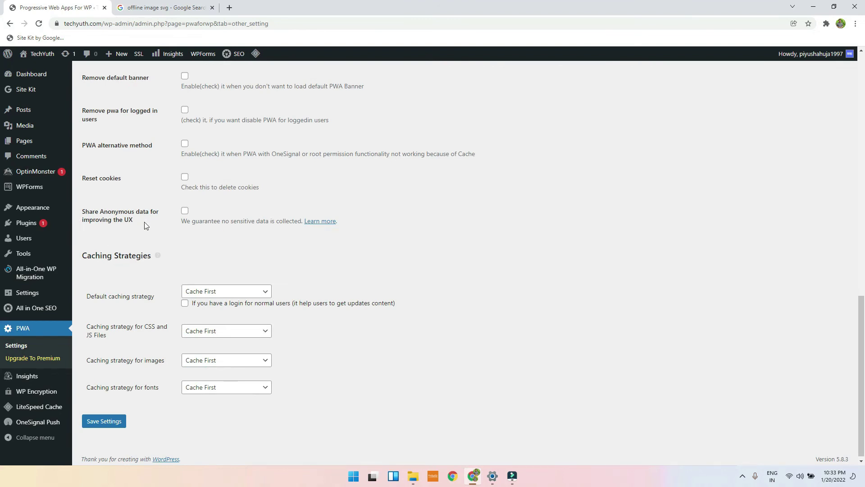
{"action": "scroll", "coordinate": [145, 225], "scroll_direction": "up", "scroll_amount": 2}
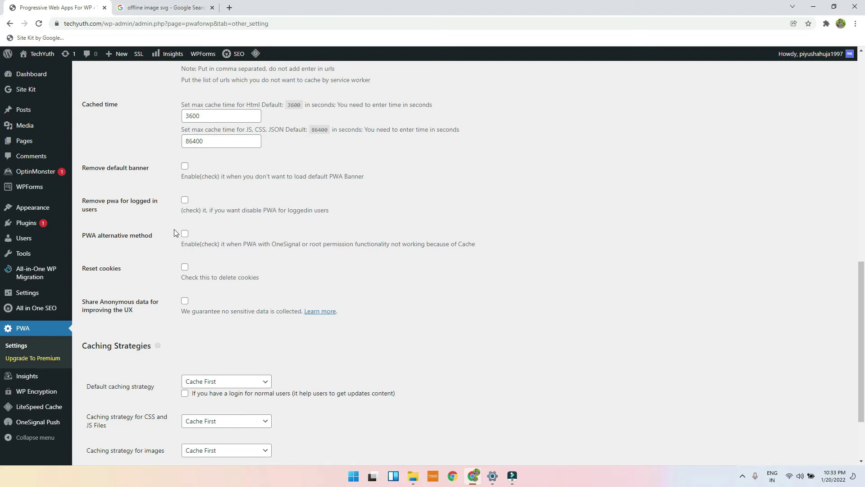
{"action": "left_click", "coordinate": [185, 234]}
Enable Prefetch manifest URL link and CDN Compatibility, then save the advanced settings
{"action": "scroll", "coordinate": [144, 204], "scroll_direction": "up", "scroll_amount": 2}
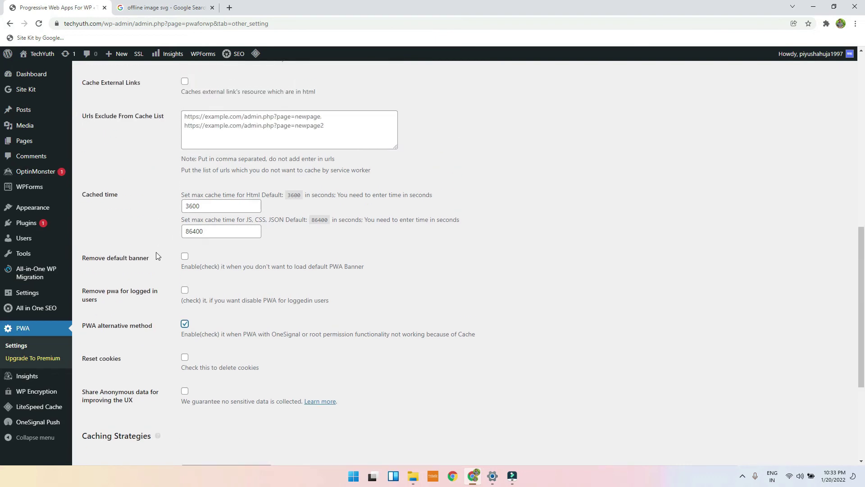
{"action": "scroll", "coordinate": [193, 264], "scroll_direction": "down", "scroll_amount": 3}
{"action": "scroll", "coordinate": [193, 264], "scroll_direction": "up", "scroll_amount": 5}
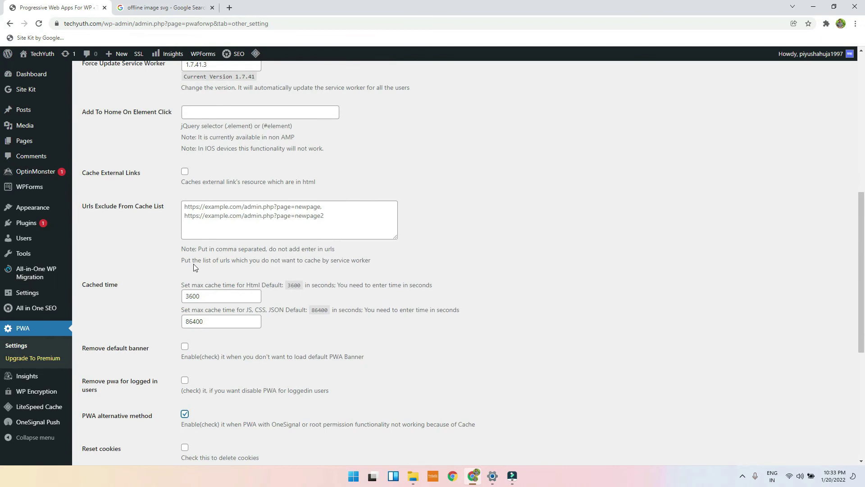
{"action": "scroll", "coordinate": [194, 266], "scroll_direction": "up", "scroll_amount": 4}
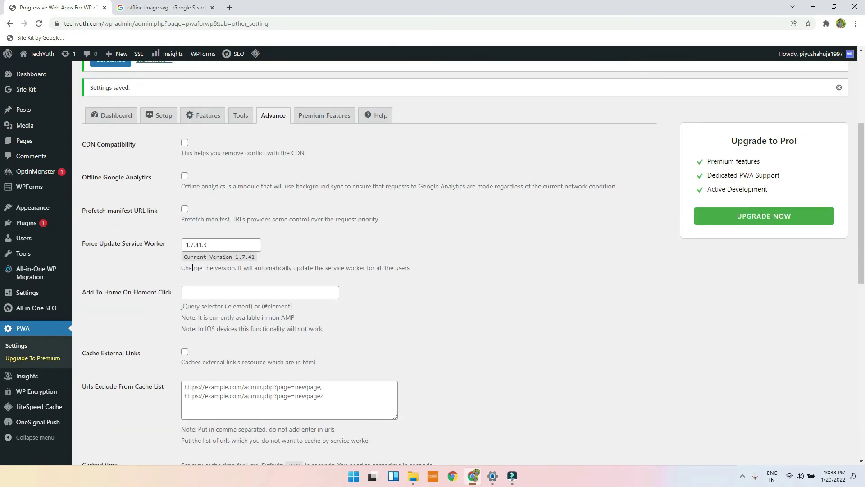
{"action": "left_click", "coordinate": [184, 209]}
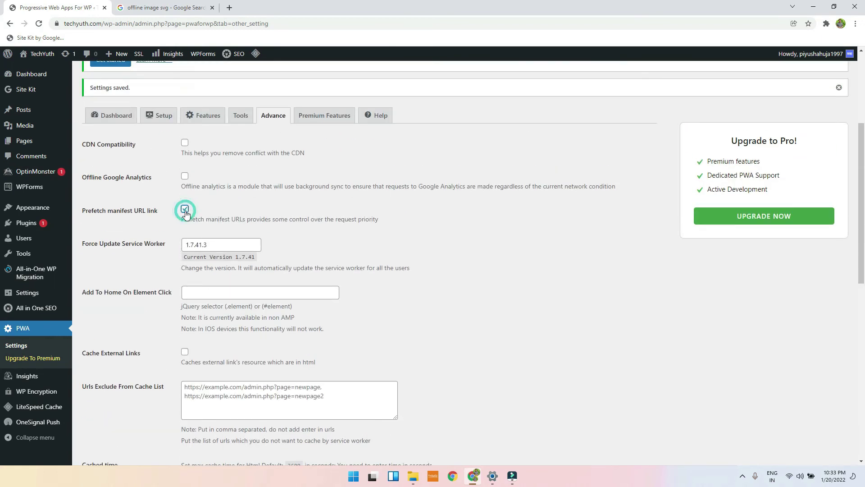
{"action": "left_click", "coordinate": [185, 143]}
{"action": "scroll", "coordinate": [452, 219], "scroll_direction": "down", "scroll_amount": 10}
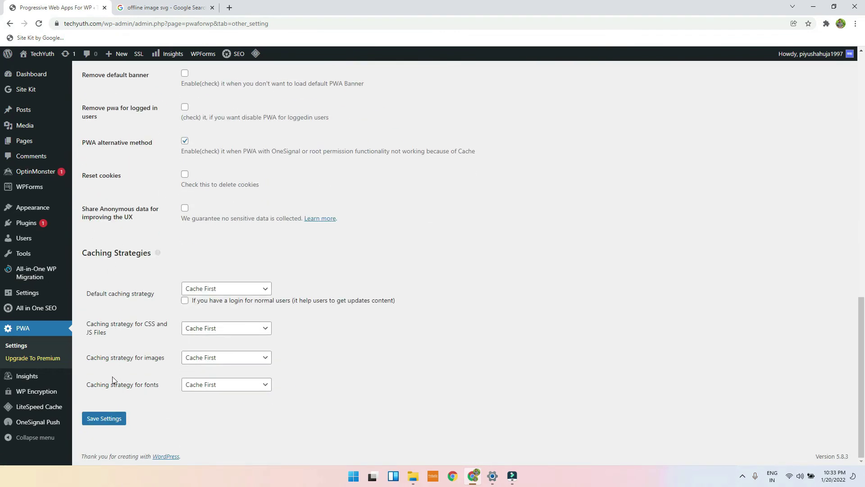
{"action": "left_click", "coordinate": [112, 420]}
{"action": "left_click", "coordinate": [107, 420]}
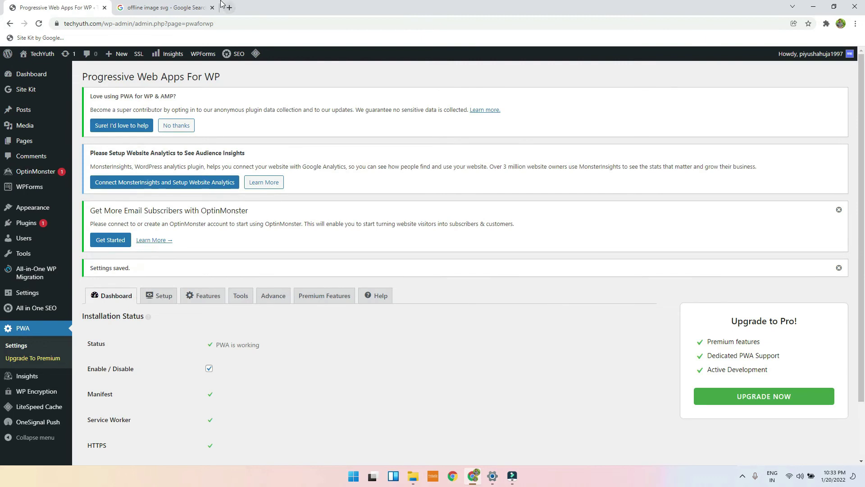
Return to the WordPress PWA settings and open the public TechYuth site in a new tab
{"action": "left_click", "coordinate": [182, 5]}
{"action": "left_click", "coordinate": [54, 7]}
{"action": "mouse_move", "coordinate": [40, 56]}
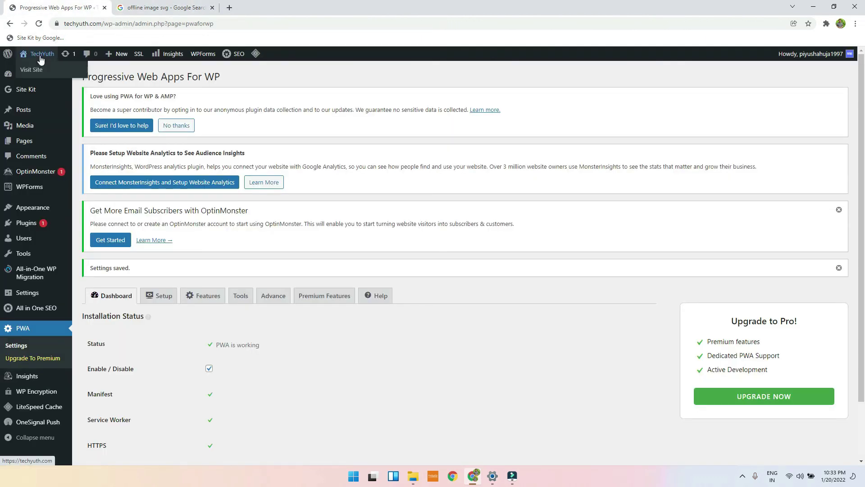
{"action": "right_click", "coordinate": [33, 71]}
{"action": "left_click", "coordinate": [49, 75]}
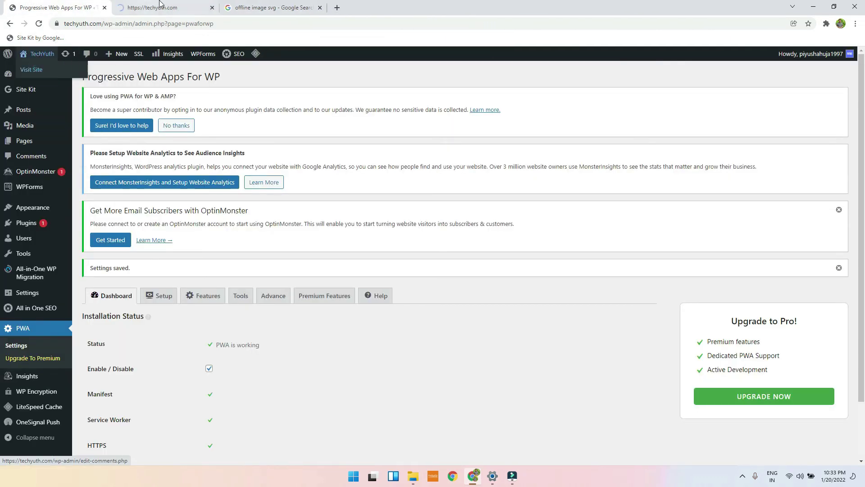
{"action": "left_click", "coordinate": [165, 6]}
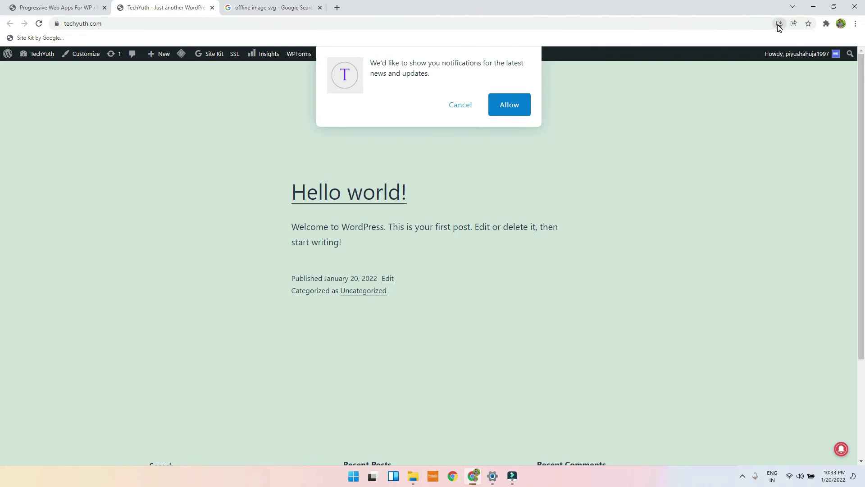
Install TechYuth as a desktop app, maximize it, find it in Start search, then close it
{"action": "left_click", "coordinate": [779, 24]}
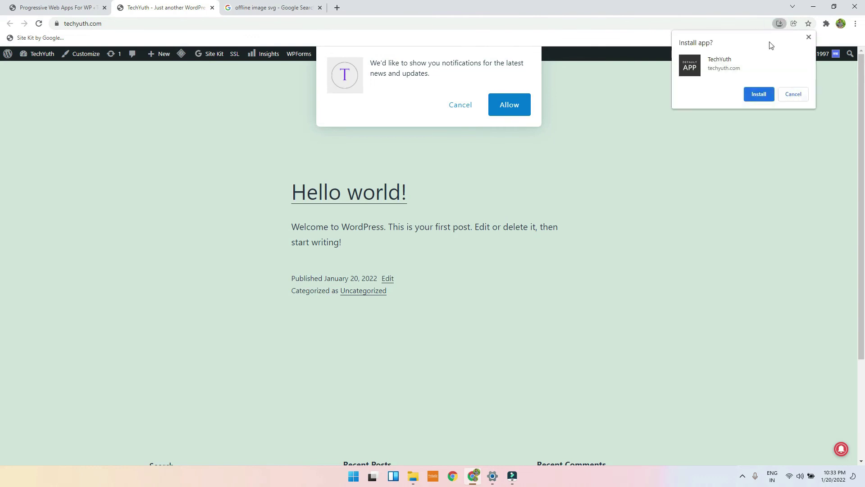
{"action": "left_click", "coordinate": [759, 95]}
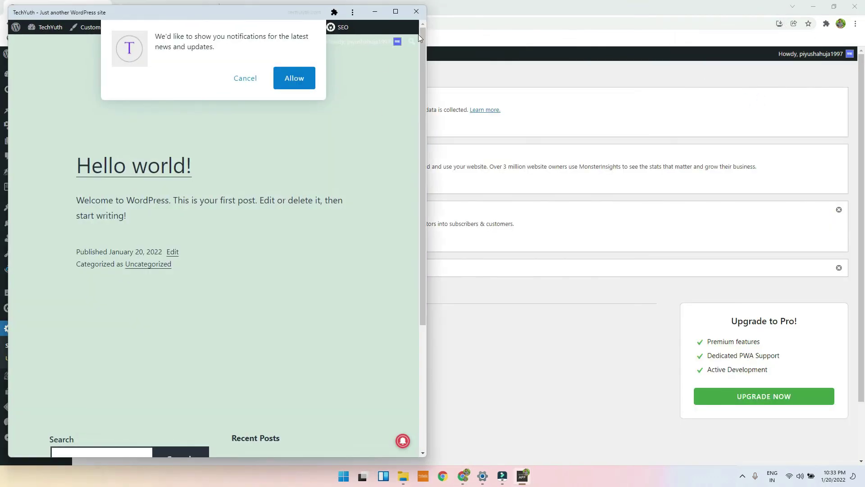
{"action": "left_click", "coordinate": [396, 9]}
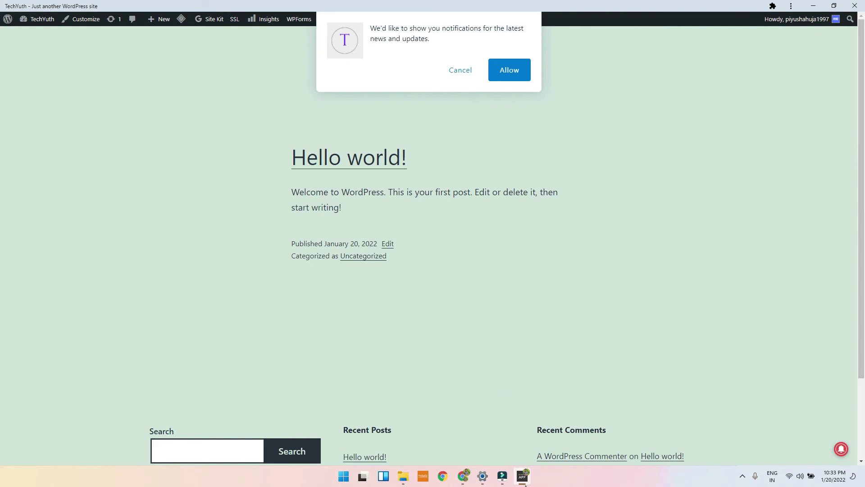
{"action": "left_click", "coordinate": [349, 479]}
{"action": "type", "text": "tec"}
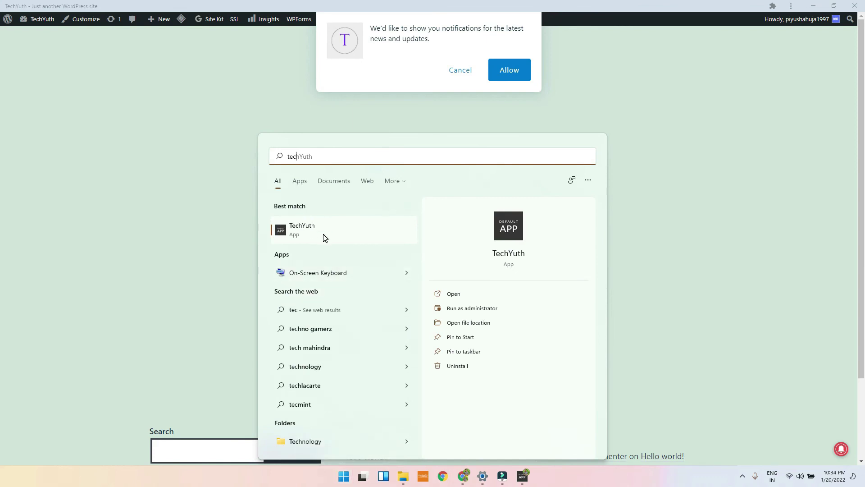
{"action": "left_click", "coordinate": [699, 95]}
{"action": "left_click", "coordinate": [855, 6]}
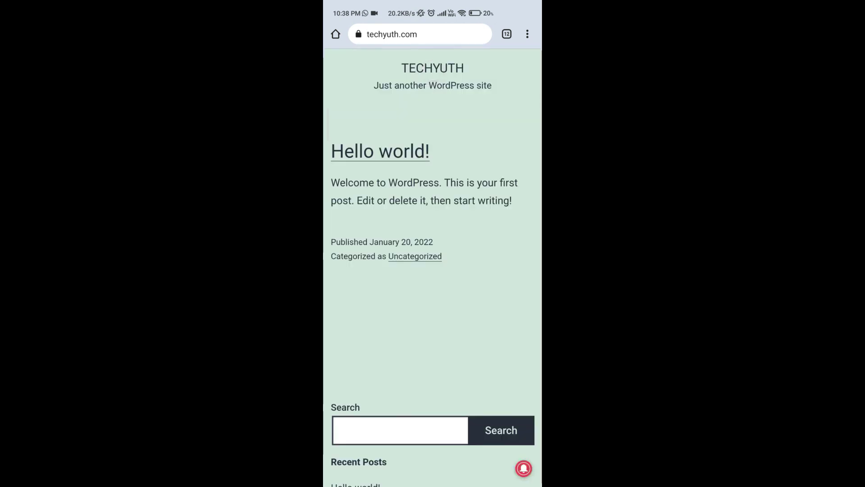
Scroll the TechYuth homepage on the phone, then add it to the home screen and install it
{"action": "scroll", "coordinate": [504, 288], "scroll_direction": "down", "scroll_amount": 3}
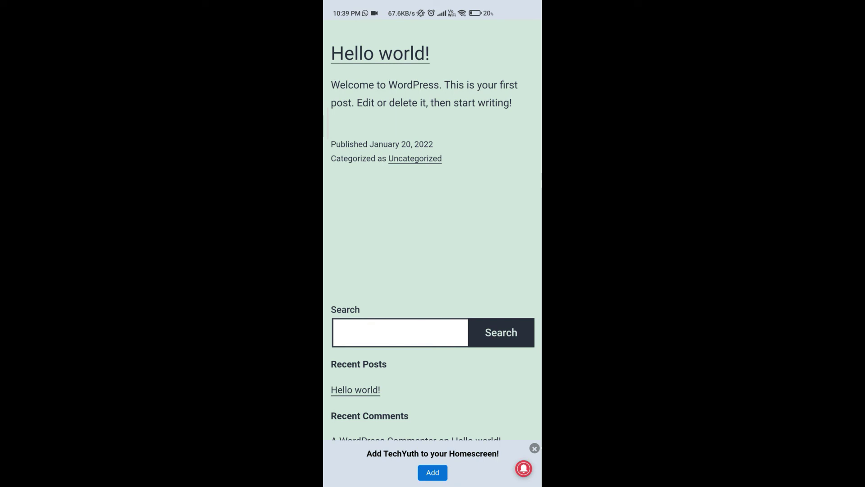
{"action": "scroll", "coordinate": [433, 244], "scroll_direction": "down", "scroll_amount": 2}
{"action": "scroll", "coordinate": [432, 243], "scroll_direction": "up", "scroll_amount": 4}
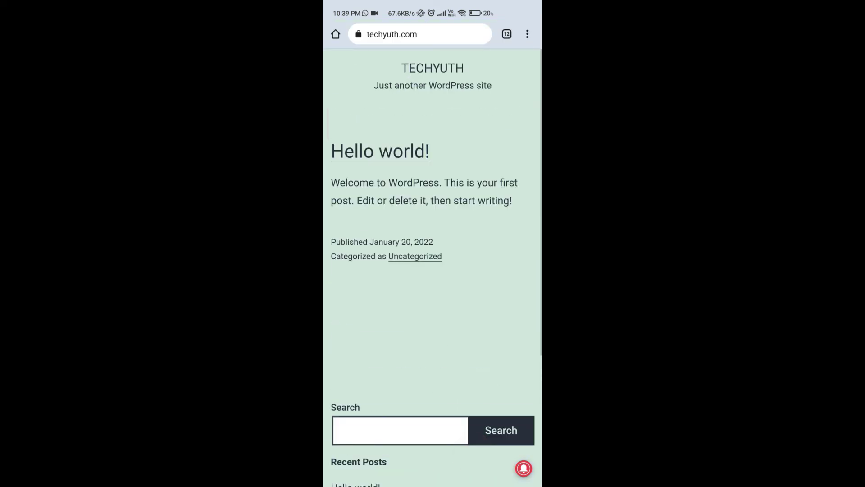
{"action": "scroll", "coordinate": [468, 349], "scroll_direction": "down", "scroll_amount": 3}
{"action": "scroll", "coordinate": [468, 349], "scroll_direction": "down", "scroll_amount": 1}
{"action": "scroll", "coordinate": [469, 357], "scroll_direction": "up", "scroll_amount": 5}
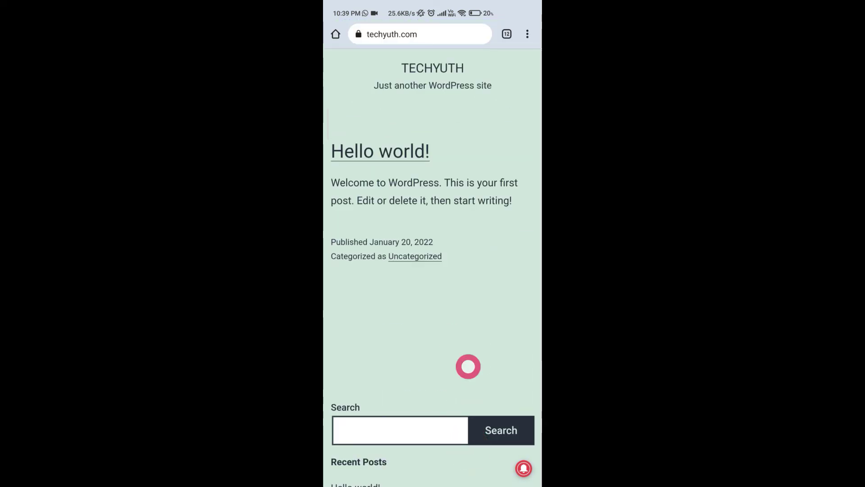
{"action": "scroll", "coordinate": [468, 365], "scroll_direction": "down", "scroll_amount": 5}
{"action": "left_click", "coordinate": [433, 473]}
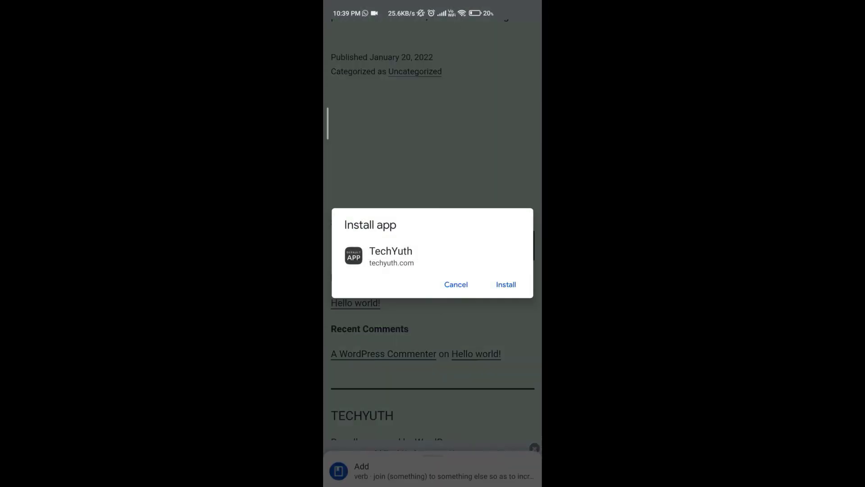
{"action": "left_click", "coordinate": [507, 283]}
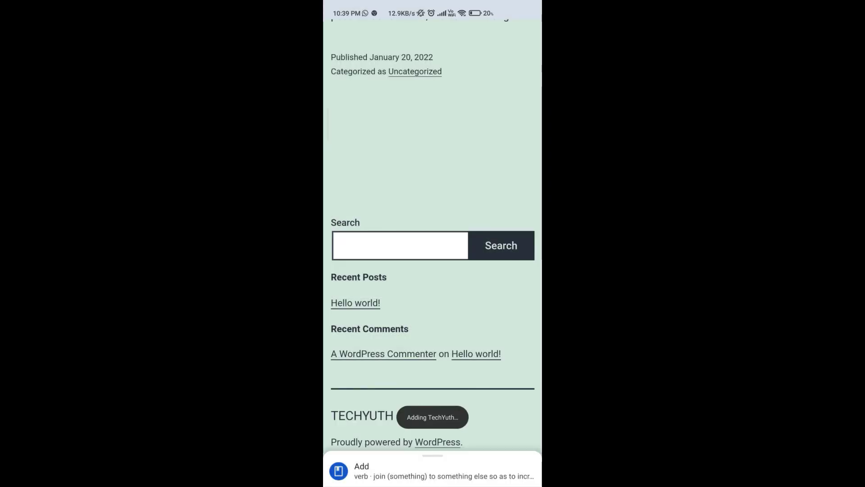
Check the notification shade for the install confirmation, then return to the site
{"action": "left_click_drag", "start_coordinate": [433, 5], "coordinate": [432, 316]}
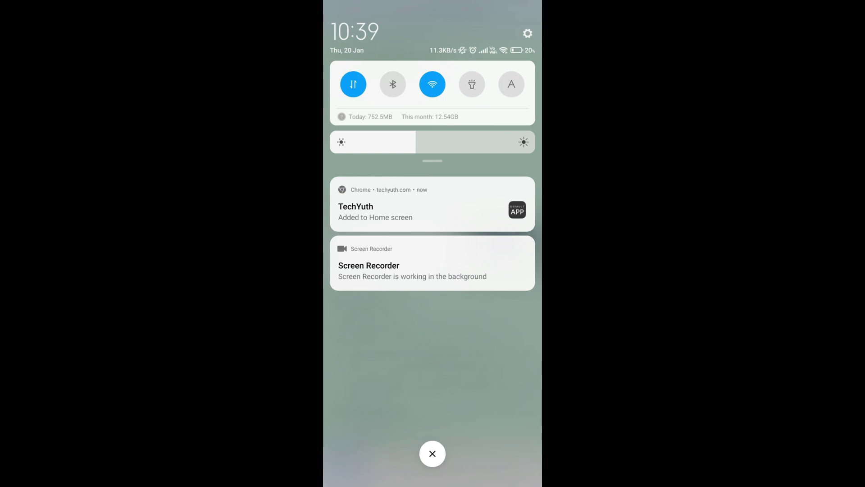
{"action": "left_click", "coordinate": [475, 213]}
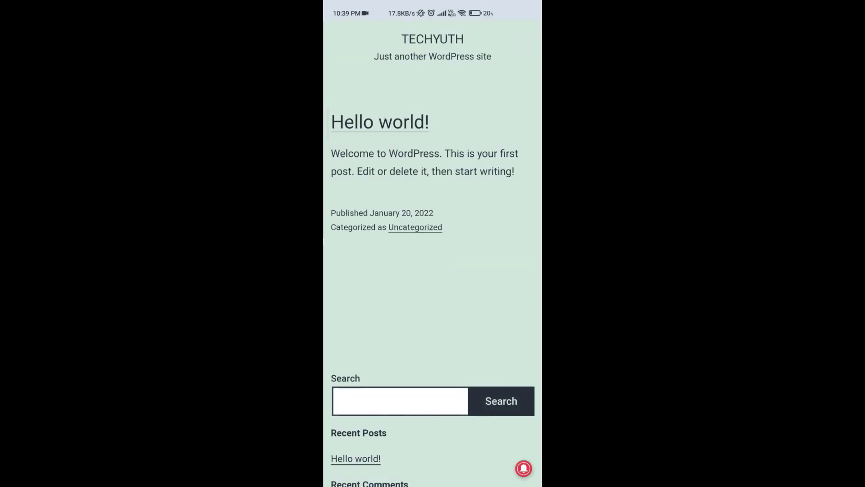
{"action": "scroll", "coordinate": [500, 307], "scroll_direction": "down", "scroll_amount": 4}
{"action": "scroll", "coordinate": [497, 325], "scroll_direction": "up", "scroll_amount": 4}
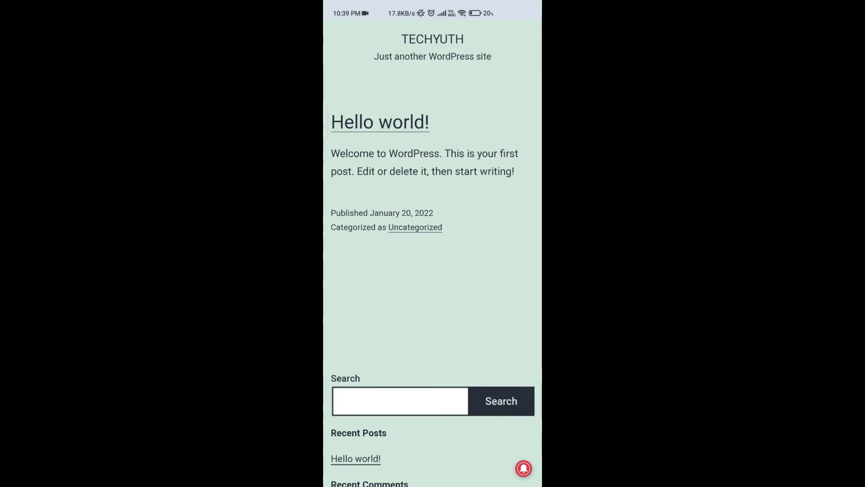